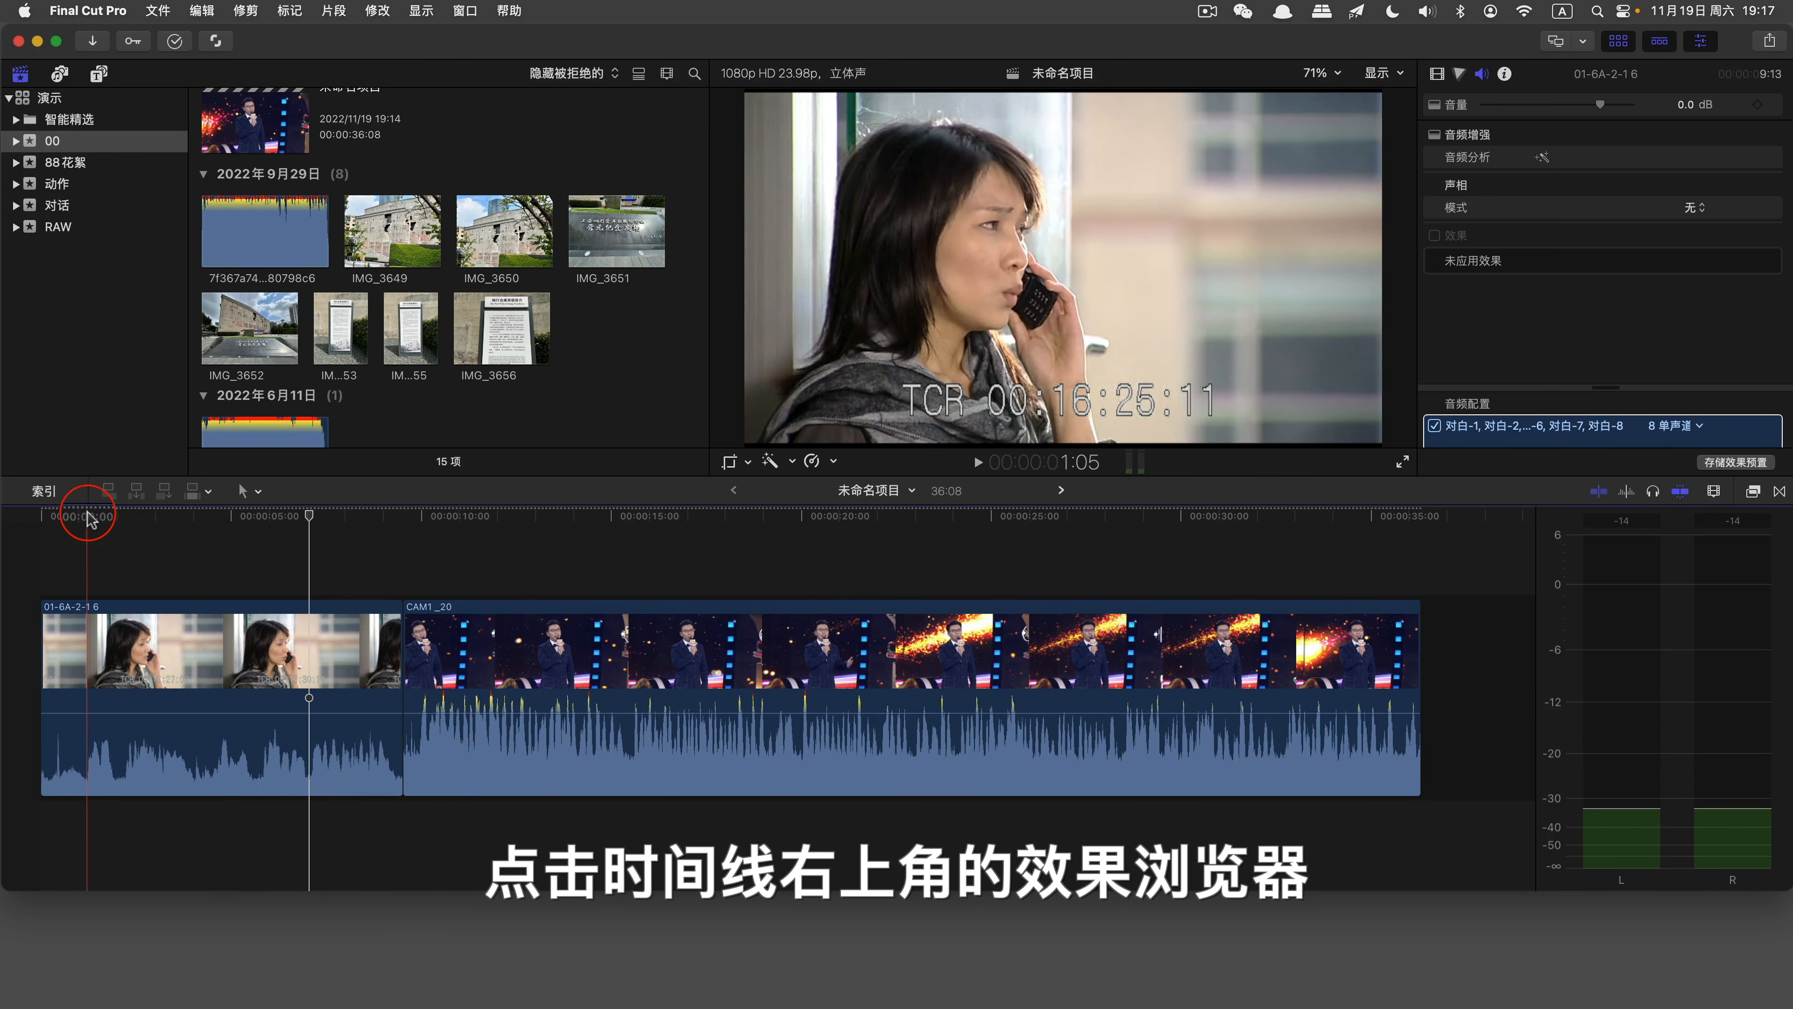
Step: Open the effects browser, show all audio effects (音频 > 全部), and search them for 电话
{"action": "left_click", "coordinate": [1754, 493]}
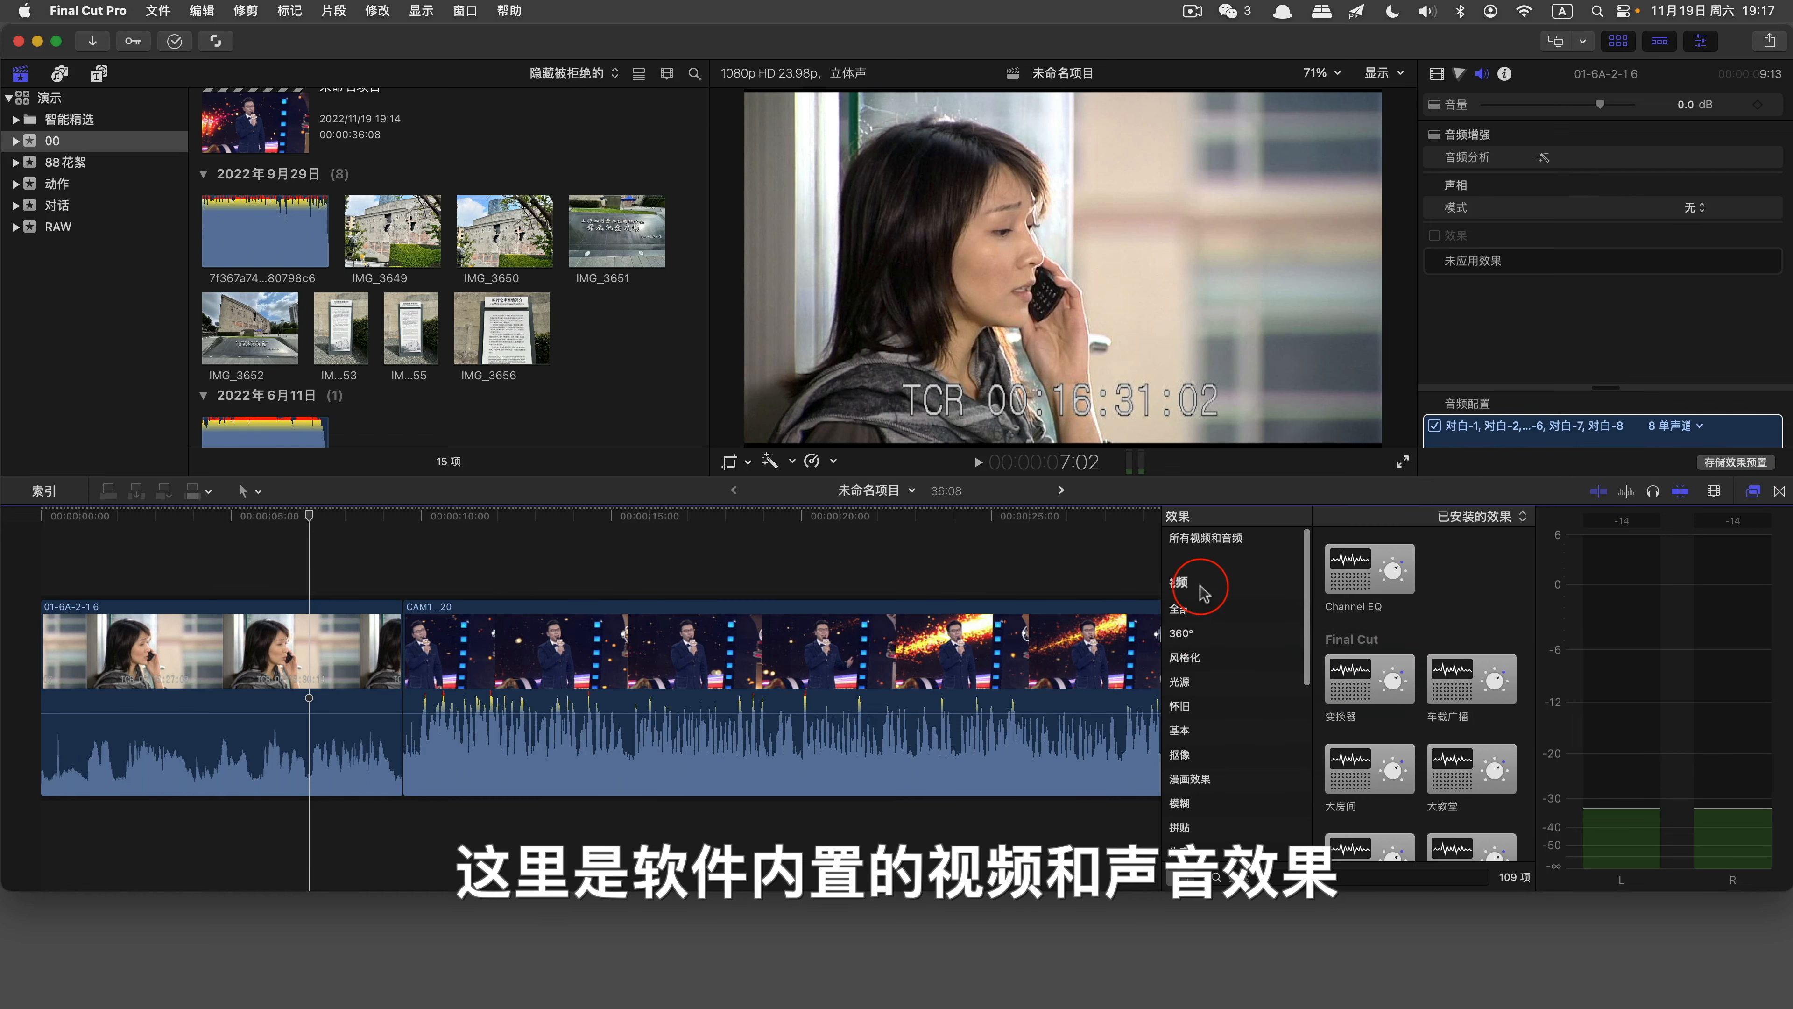
{"action": "scroll", "coordinate": [1203, 622], "scroll_direction": "down", "scroll_amount": 3}
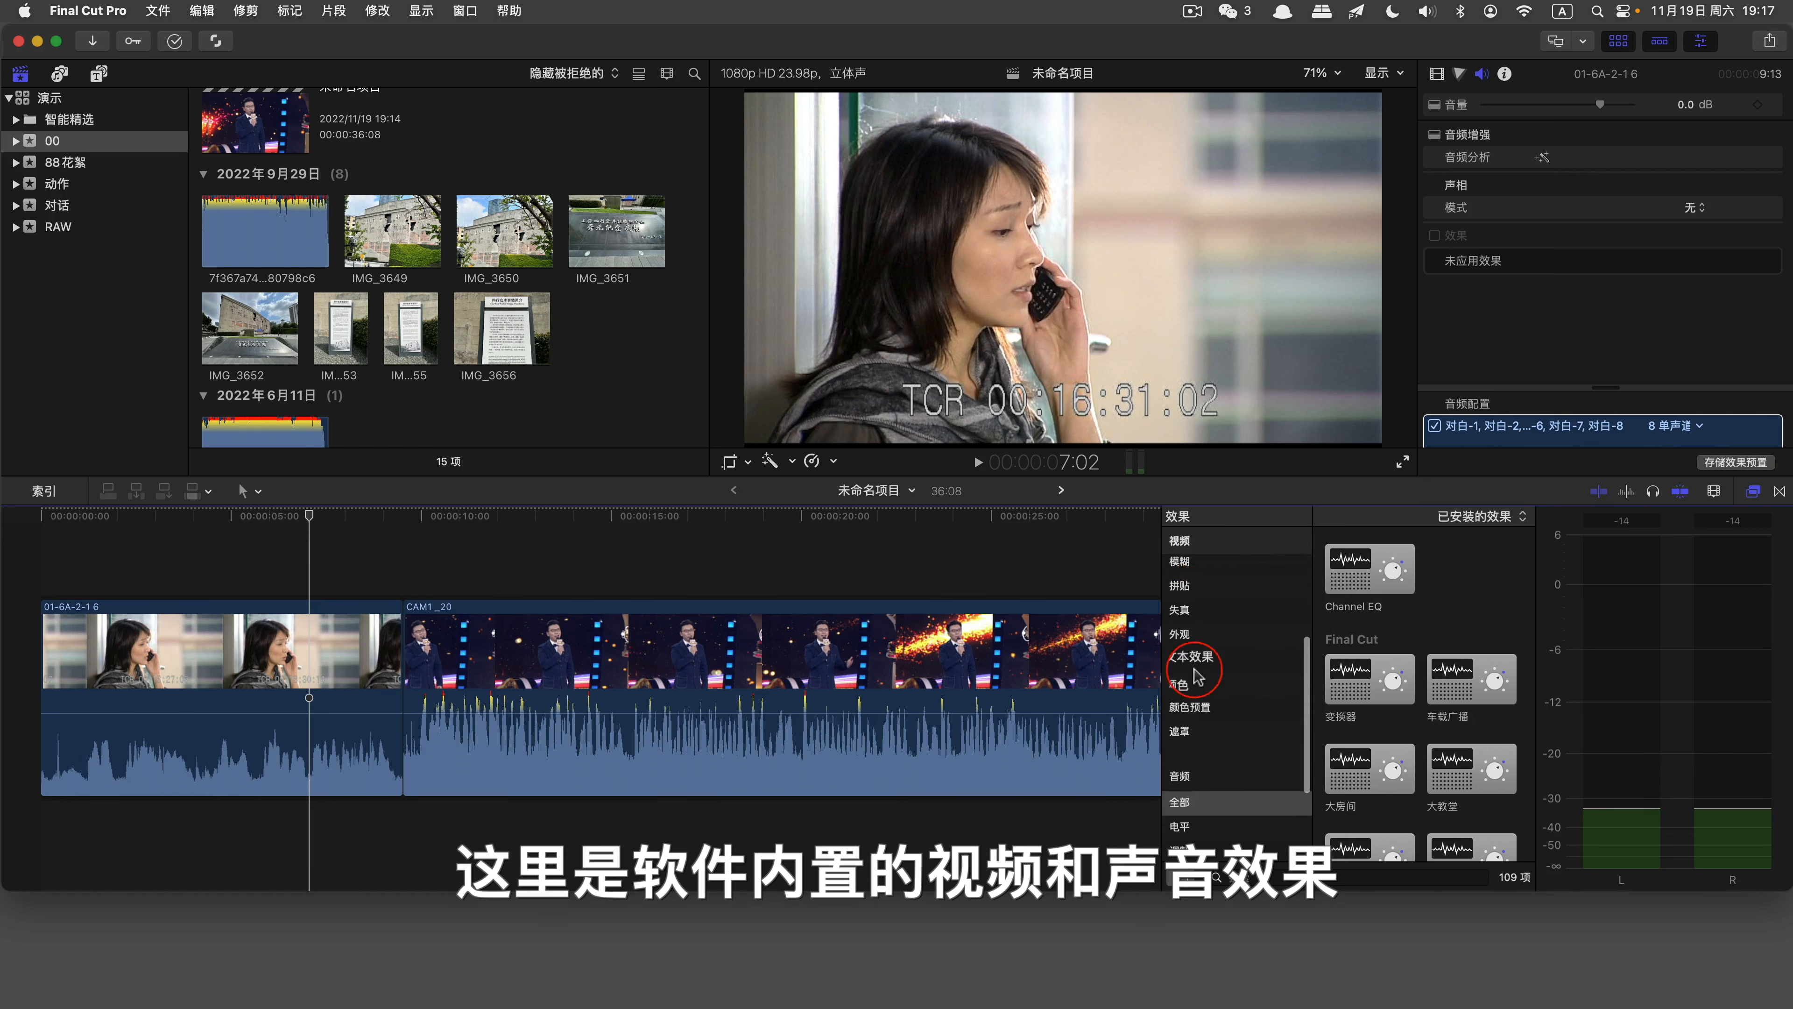
{"action": "left_click", "coordinate": [1189, 803]}
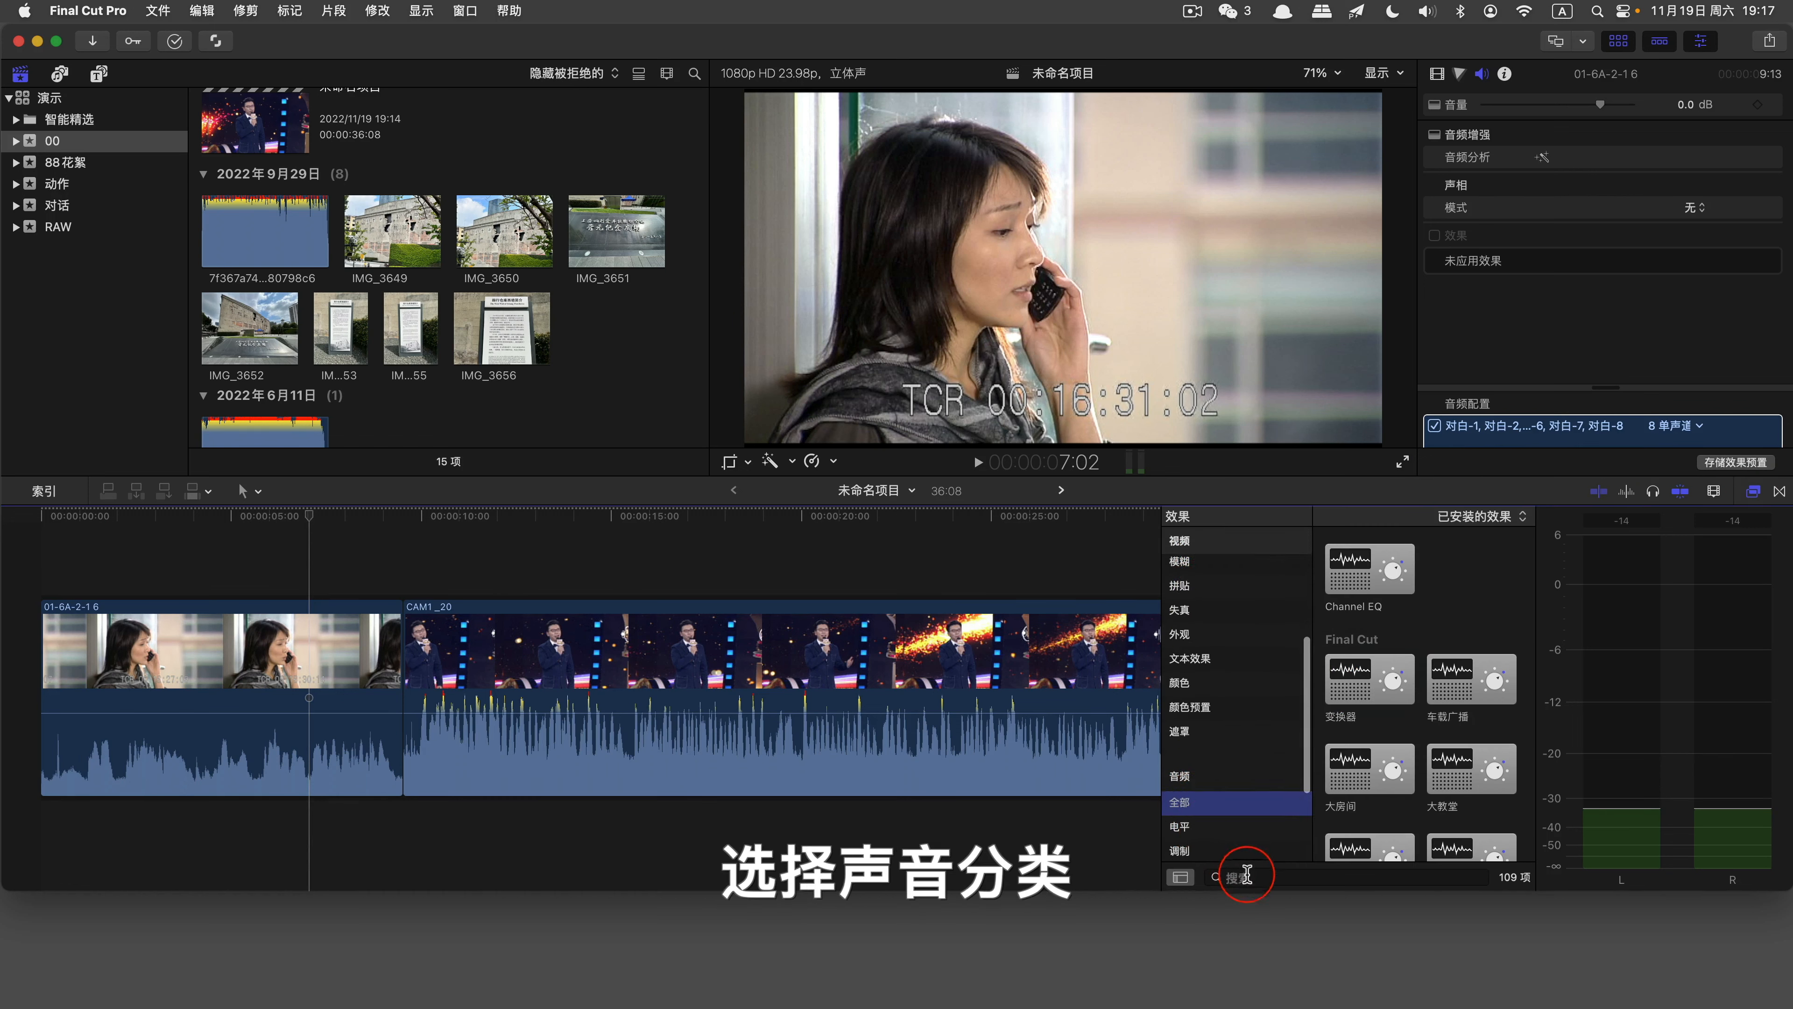
{"action": "left_click", "coordinate": [1247, 876]}
{"action": "type", "text": "电话"}
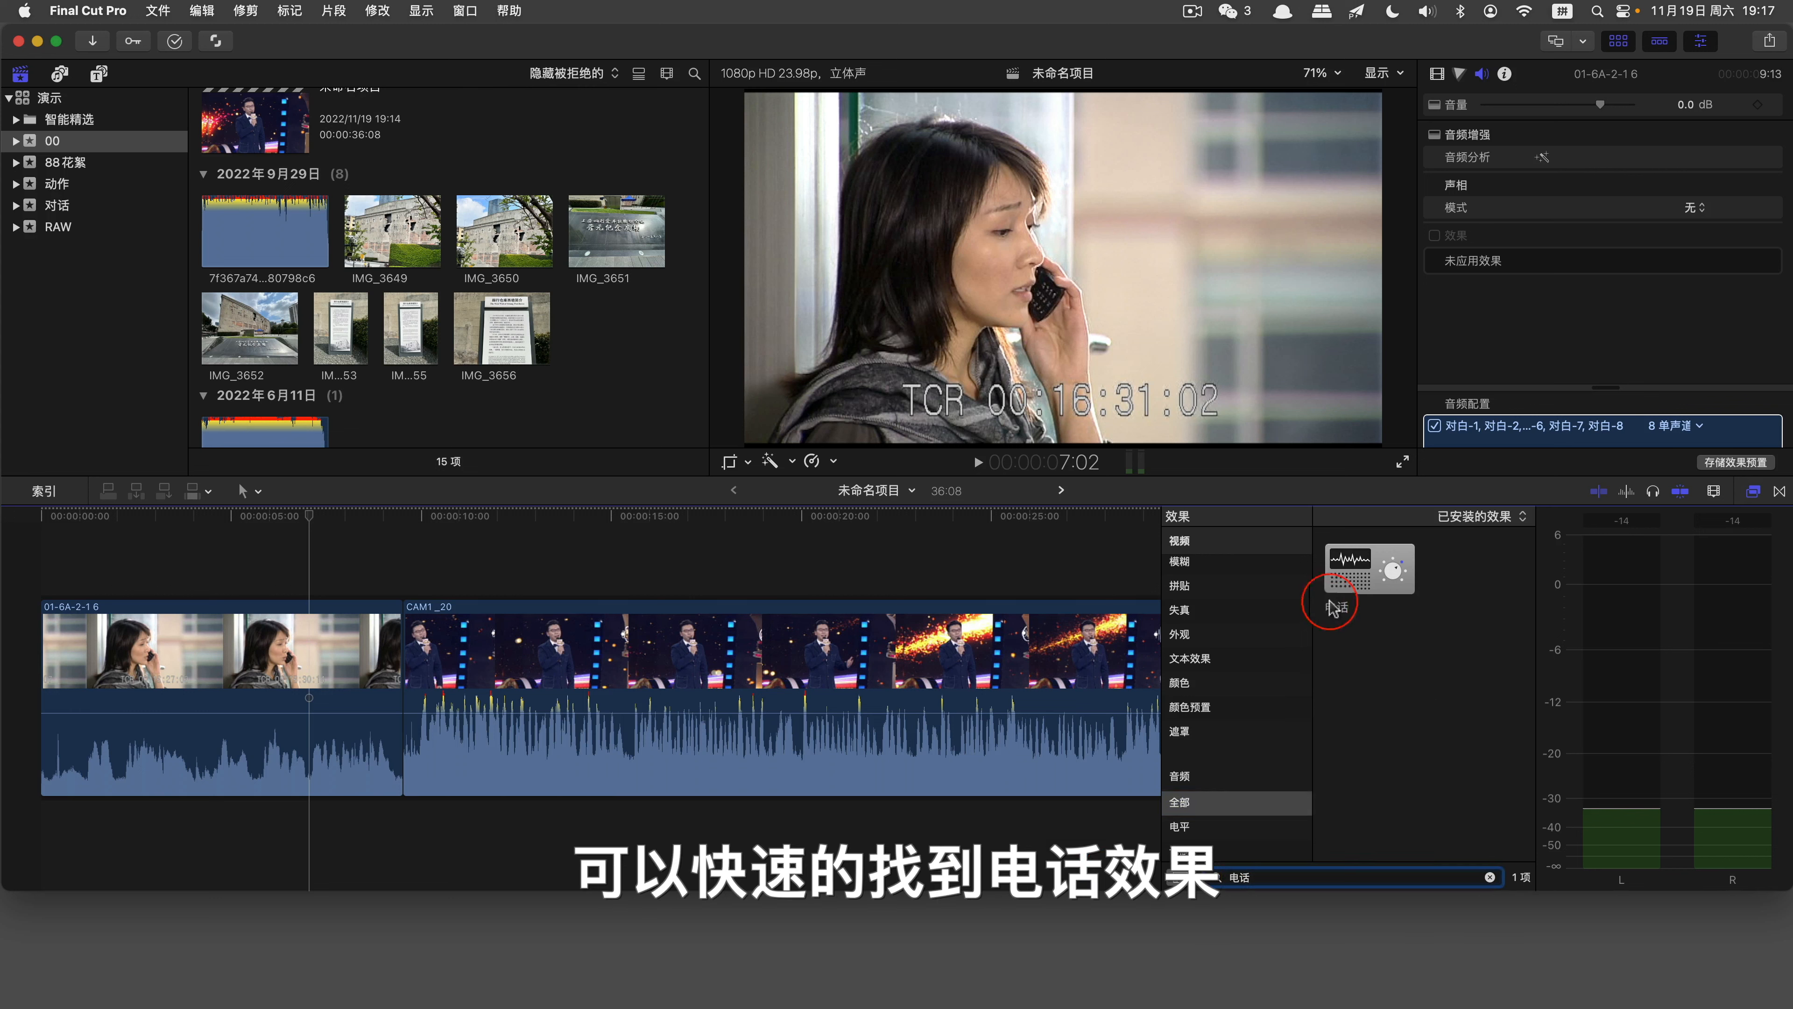
Step: Apply the 电话 audio effect to clip 01-6A-2-1 6 and play the clip back from near its start
{"action": "double_click", "coordinate": [1369, 589]}
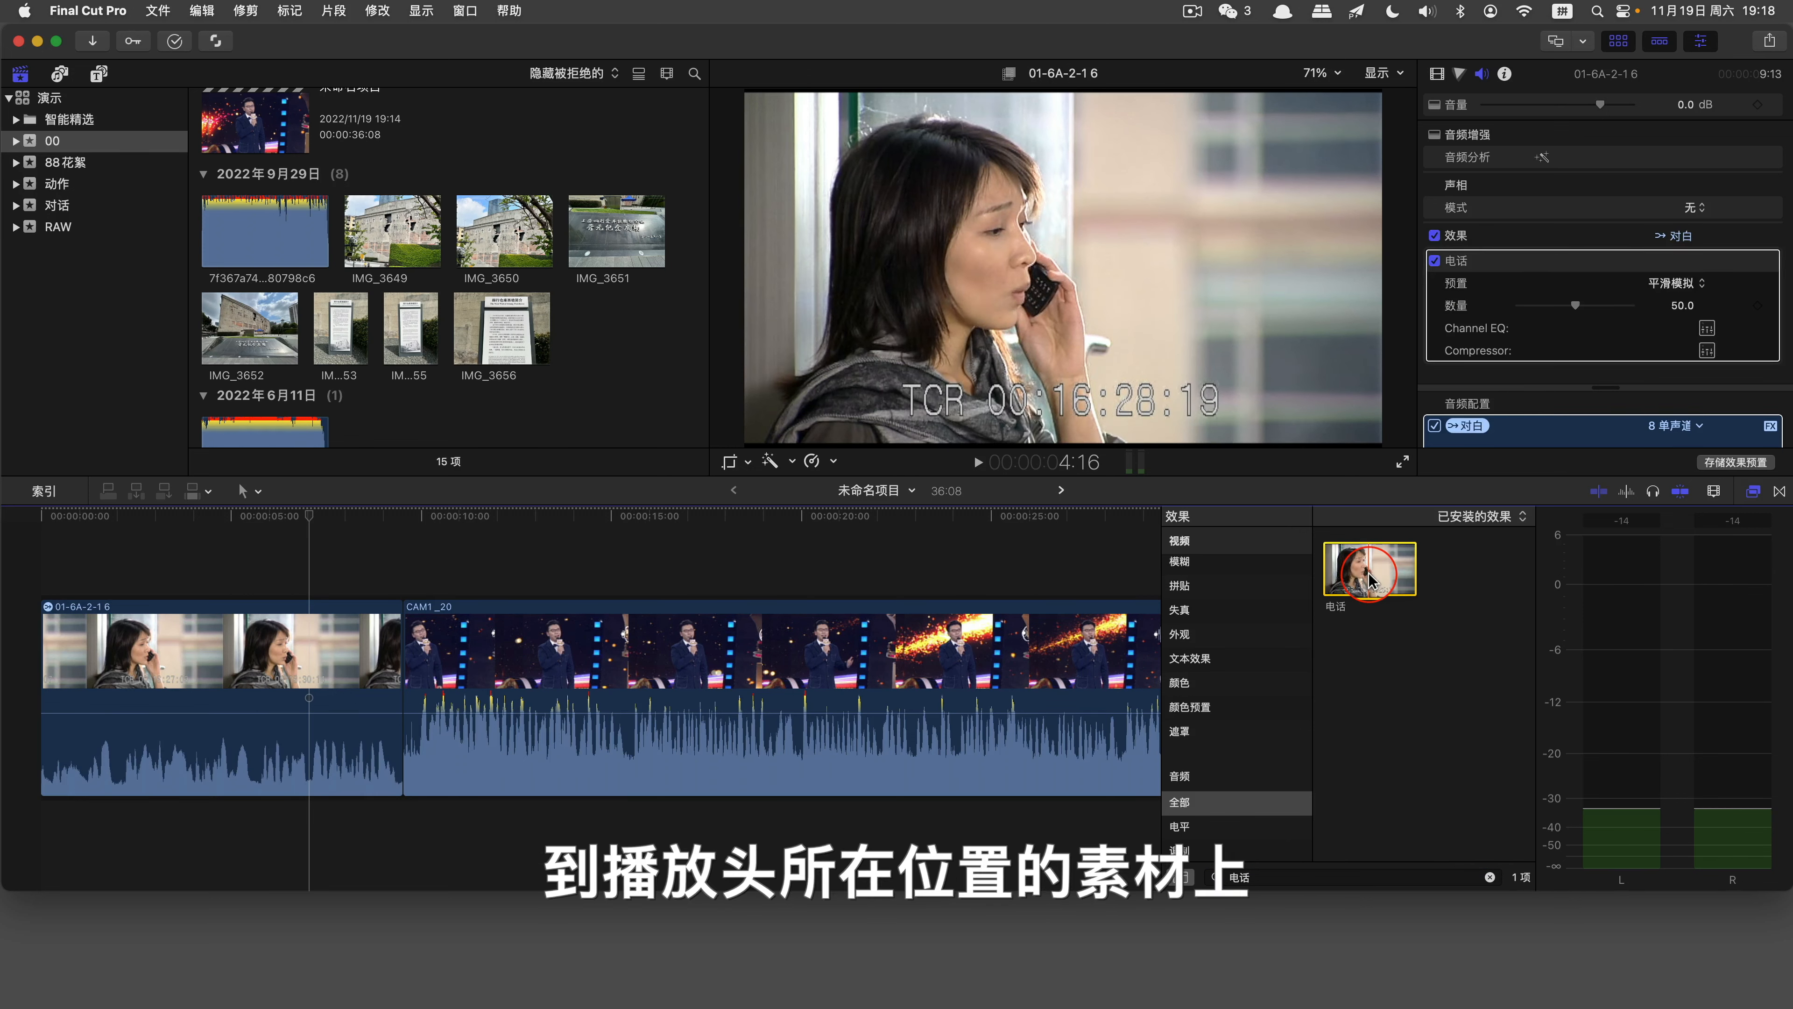
{"action": "left_click_drag", "start_coordinate": [1369, 581], "coordinate": [317, 632]}
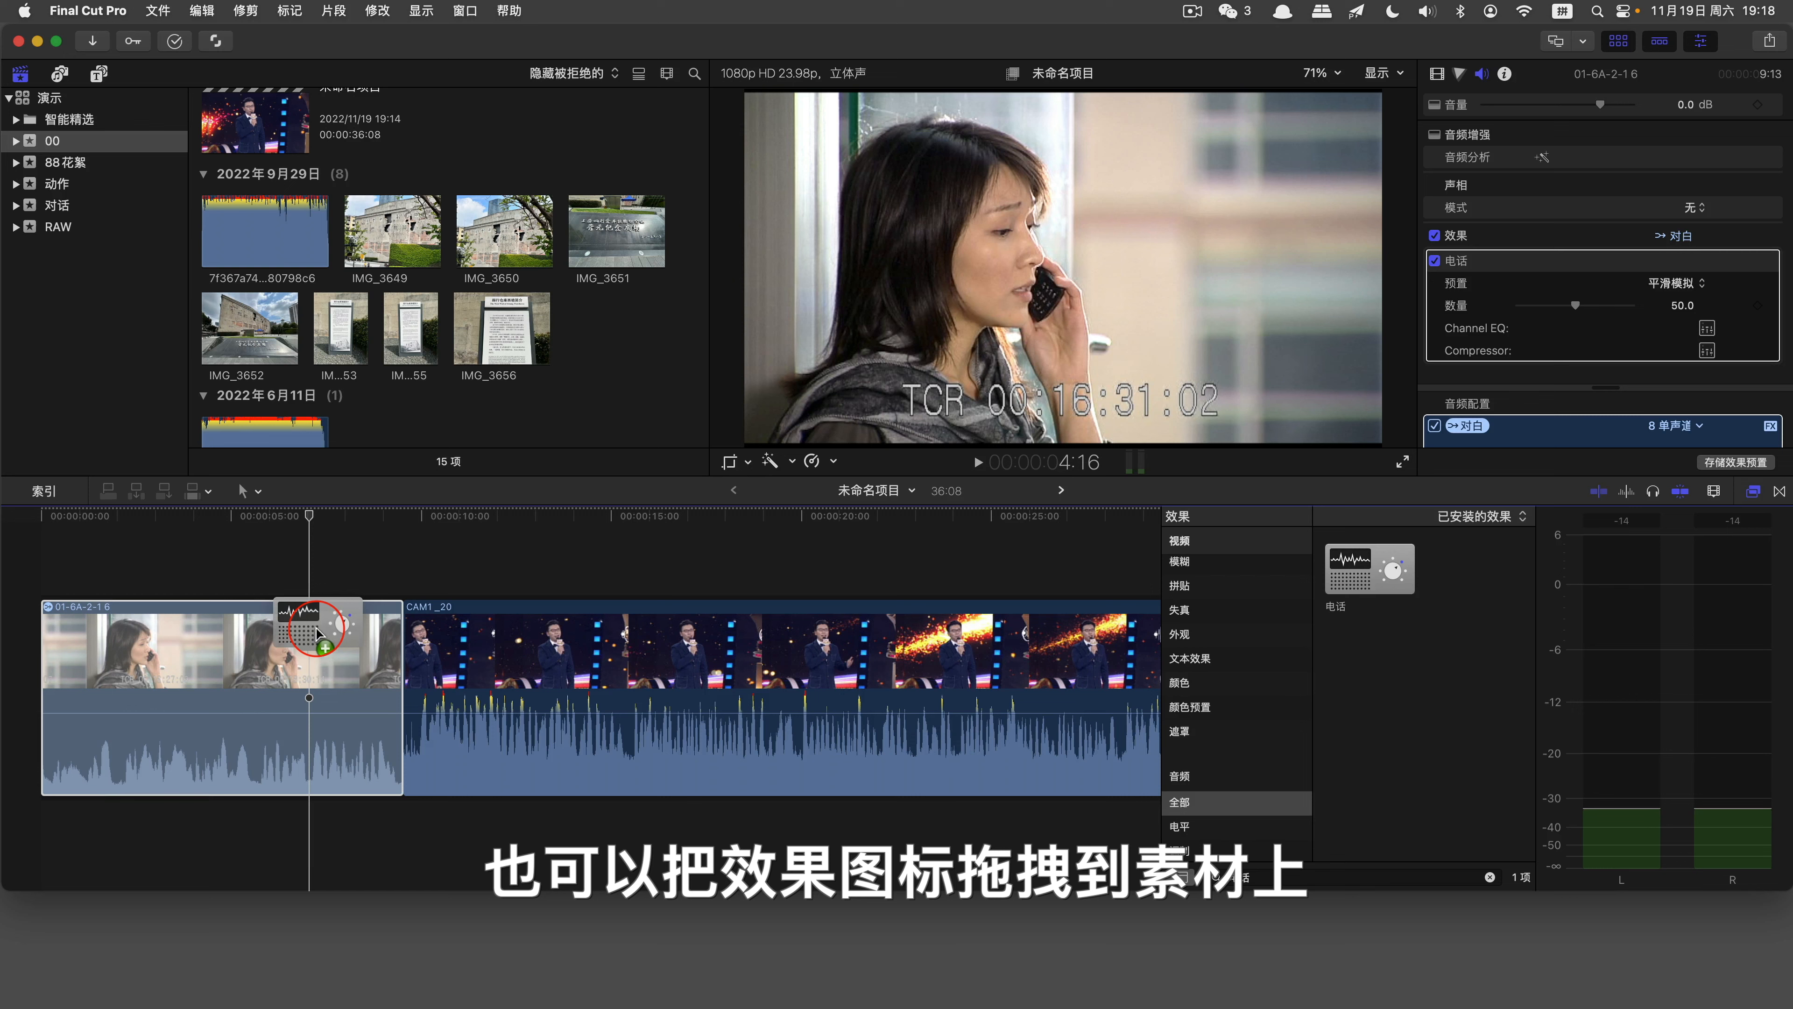
{"action": "left_click_drag", "start_coordinate": [317, 632], "coordinate": [319, 633]}
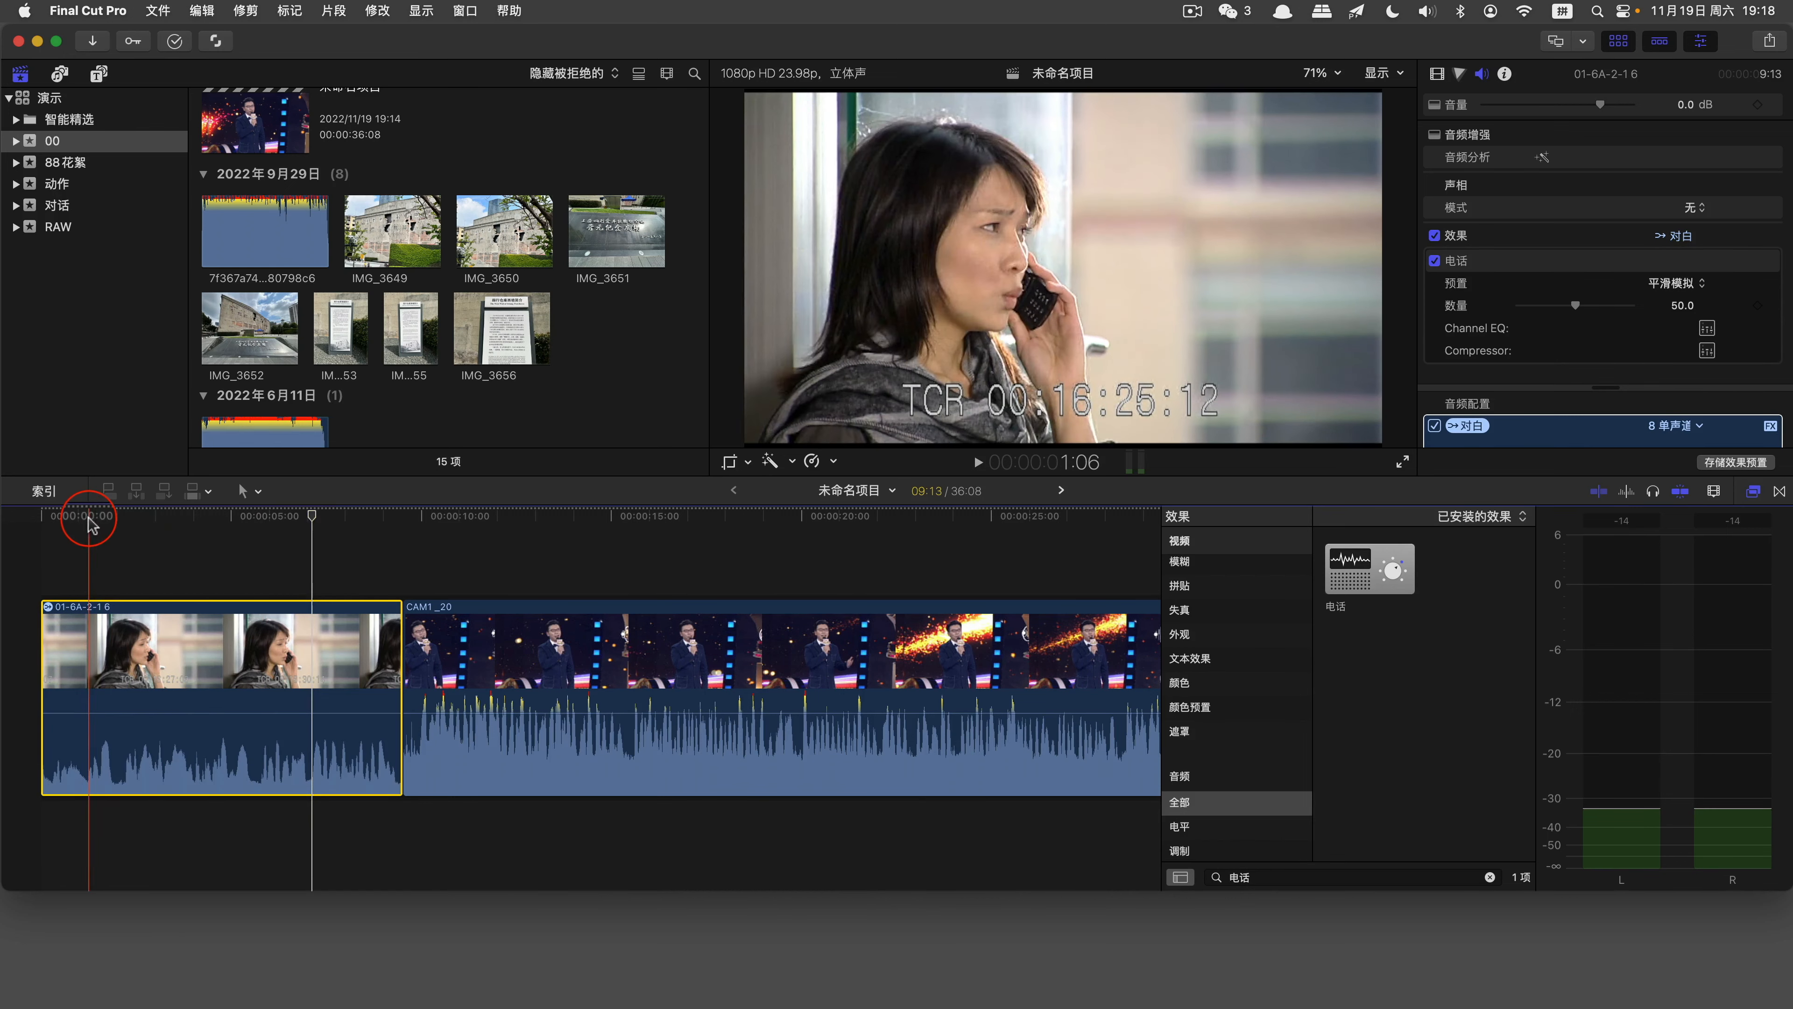
{"action": "key", "text": "space"}
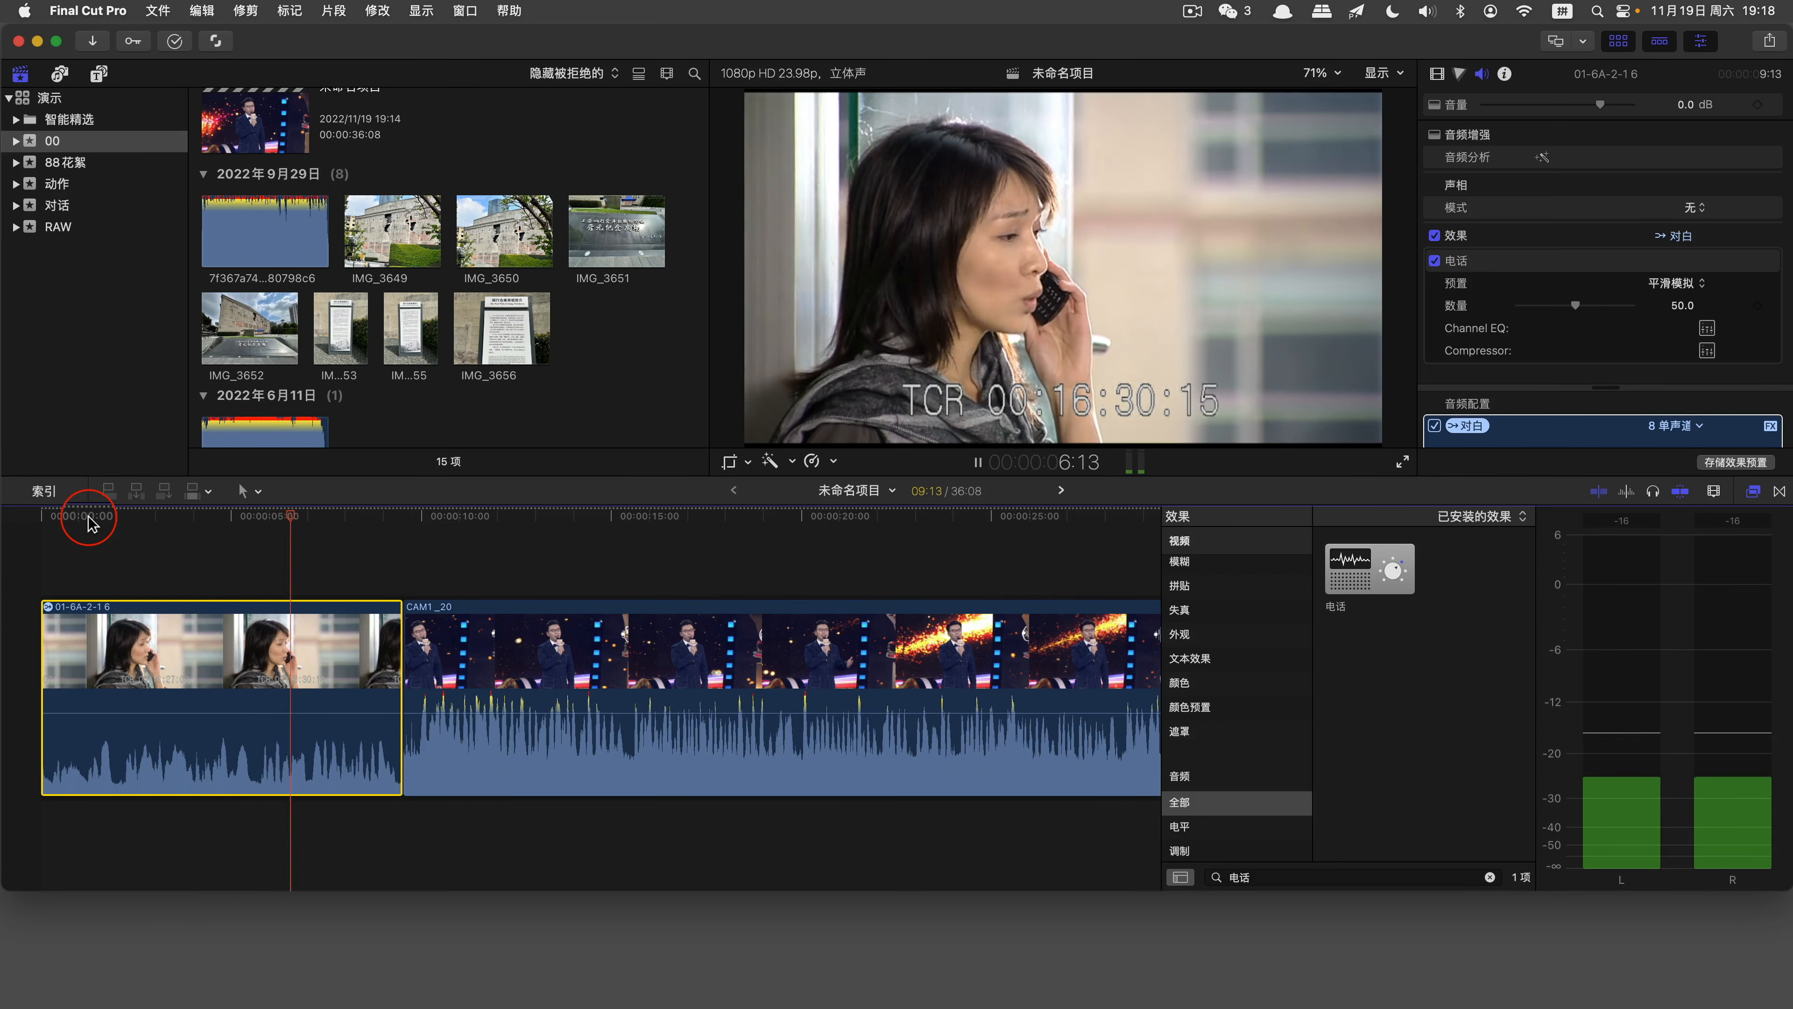
{"action": "key", "text": "space"}
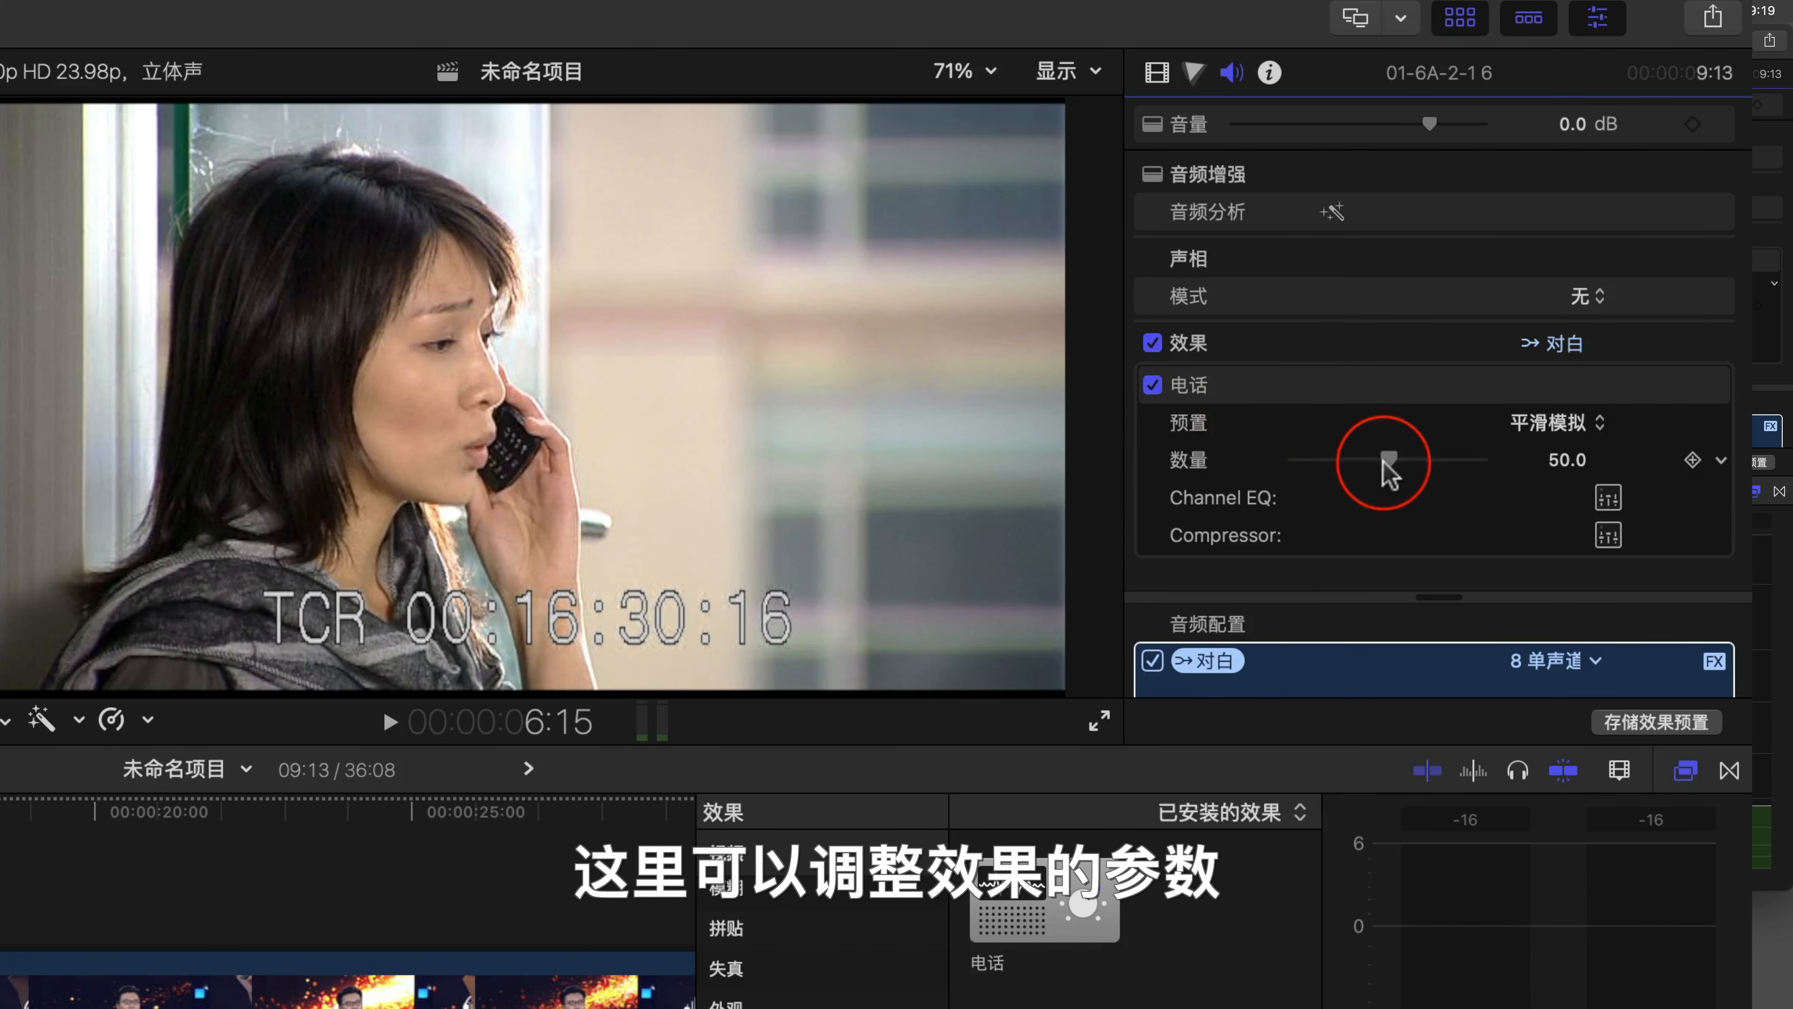
Step: Set the 电话 effect's amount (数量) to 49.0 and keep its preset at 平滑模拟
{"action": "mouse_move", "coordinate": [1388, 463]}
{"action": "left_mouse_down"}
{"action": "mouse_move", "coordinate": [1488, 466]}
{"action": "mouse_move", "coordinate": [1386, 461]}
{"action": "left_mouse_up"}
{"action": "left_click", "coordinate": [1599, 424]}
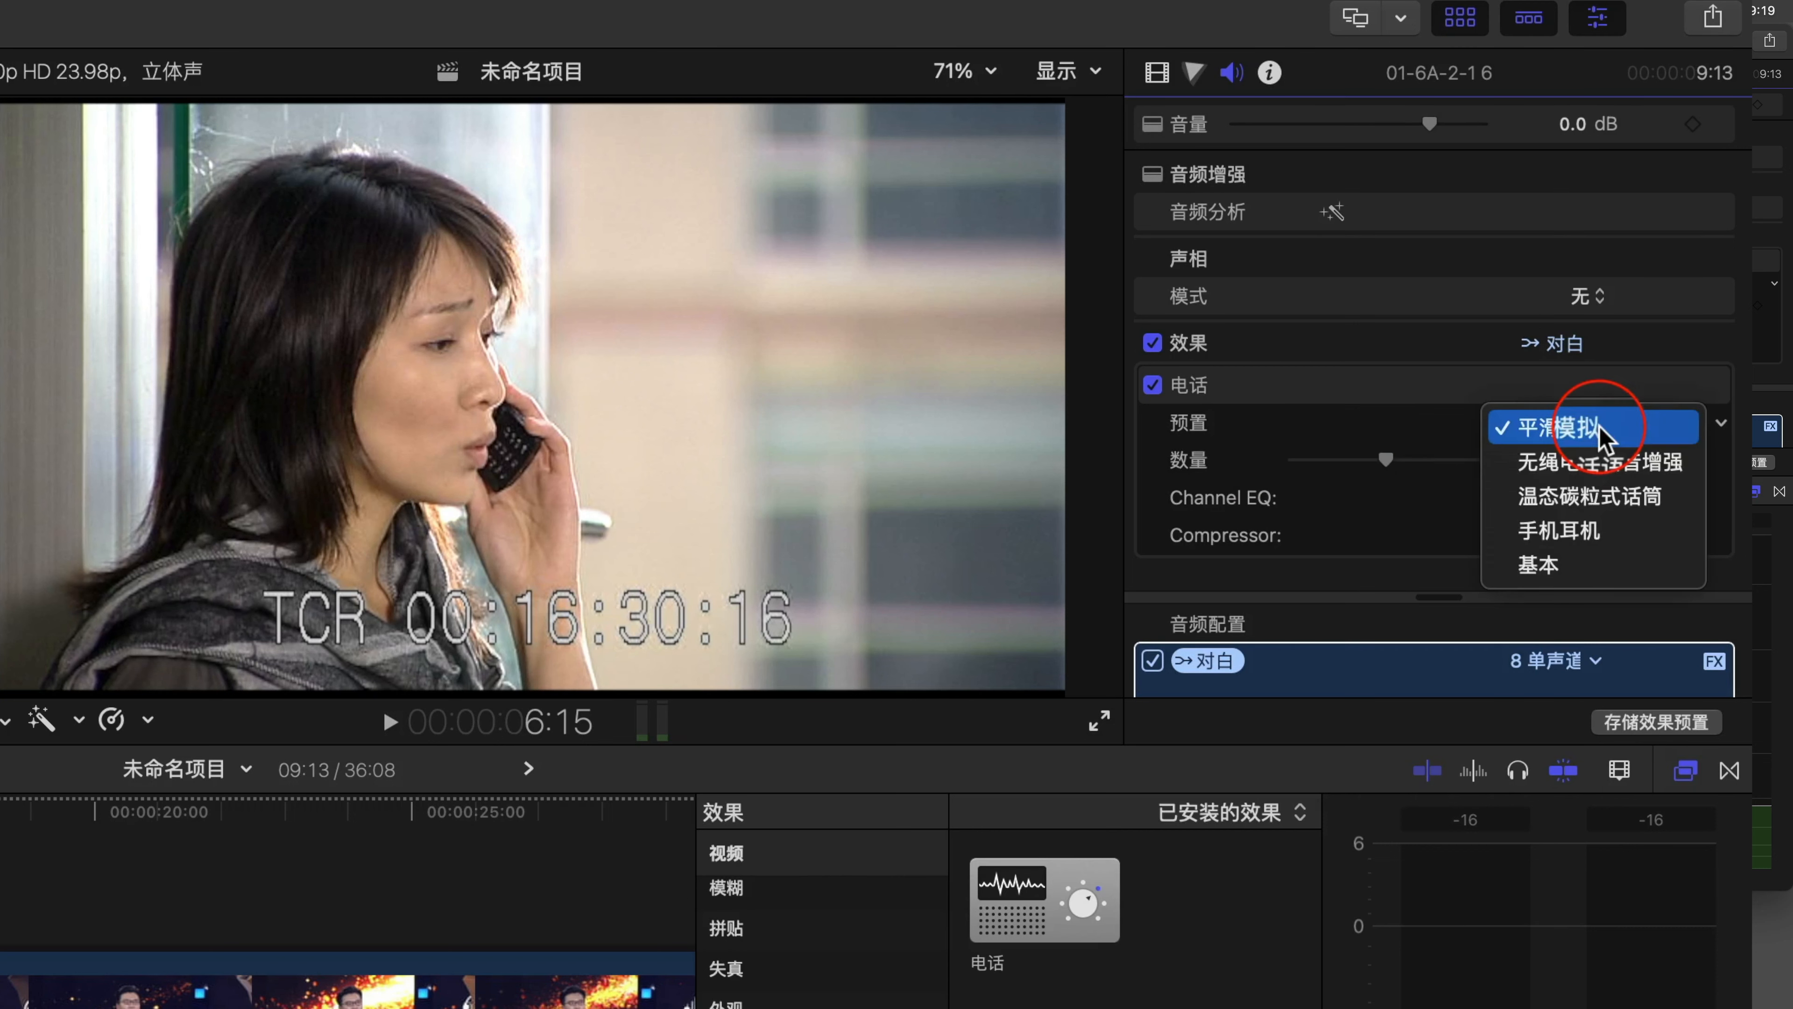
{"action": "left_click", "coordinate": [1599, 426]}
{"action": "left_click", "coordinate": [1720, 422]}
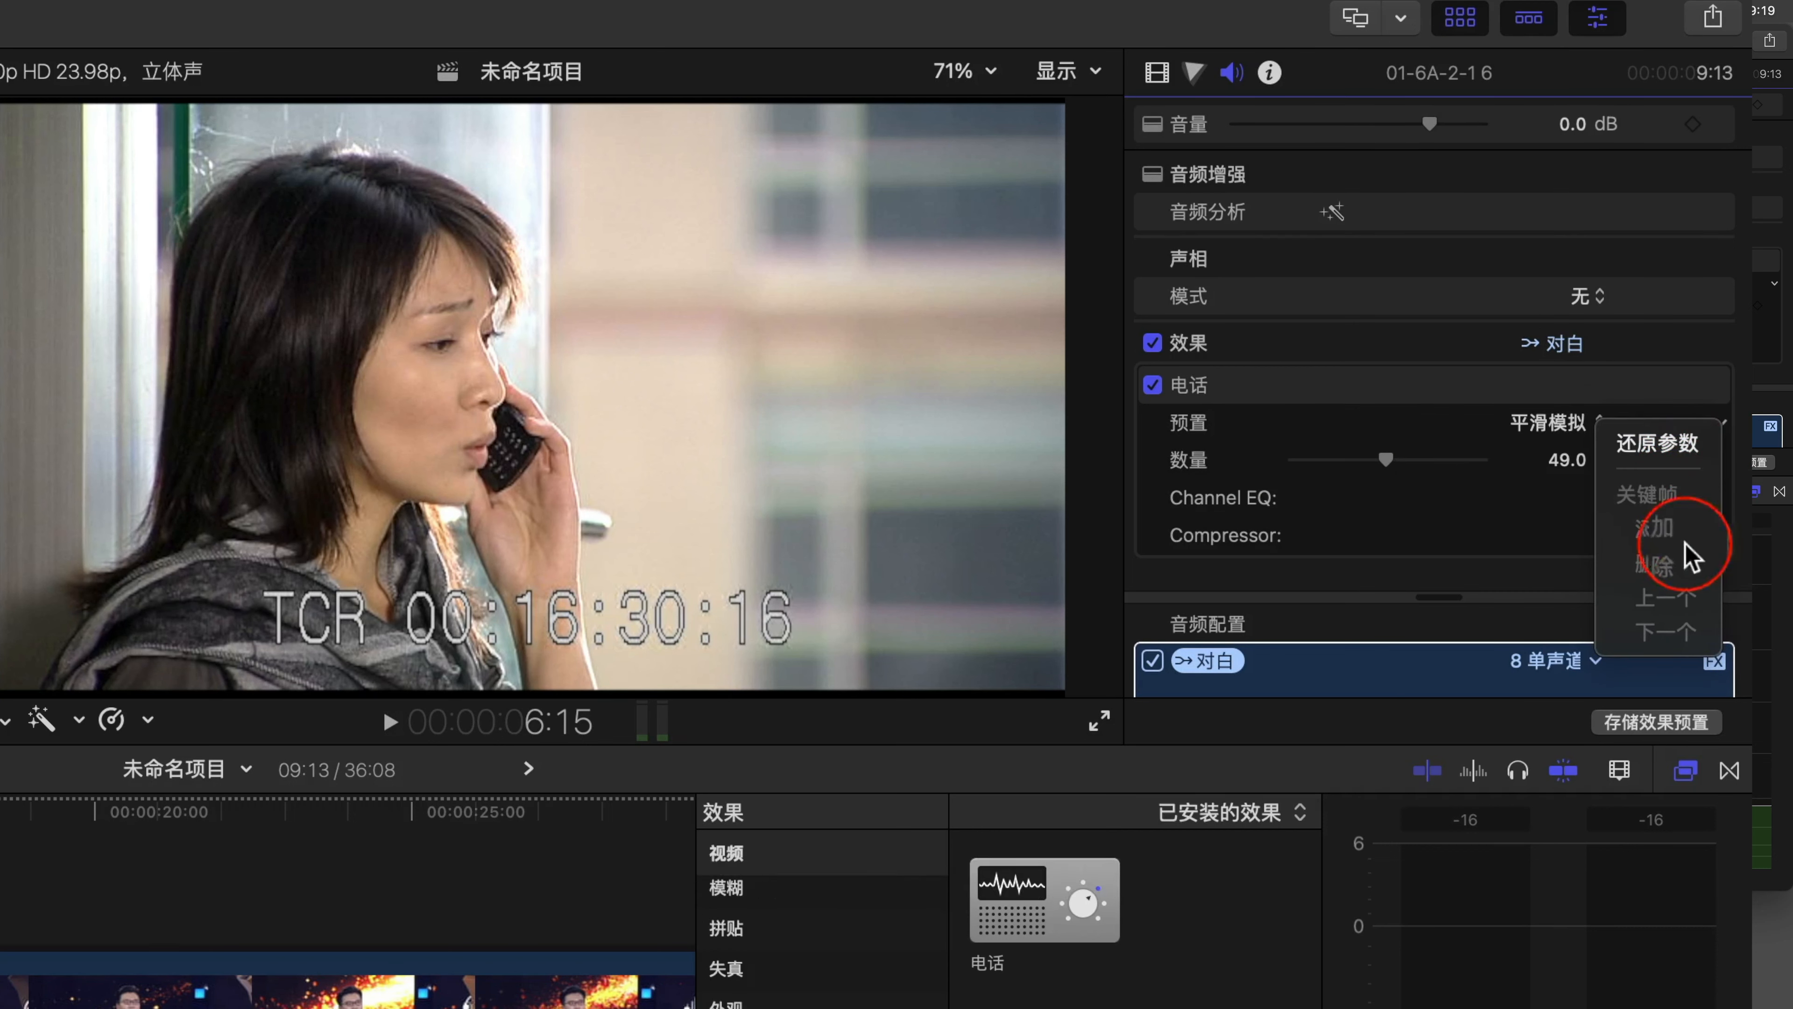
{"action": "left_click", "coordinate": [1387, 399]}
Step: Switch the 电话 effect off and on again, and delete it from clip 01-6A-2-1 6
{"action": "left_click", "coordinate": [1154, 392]}
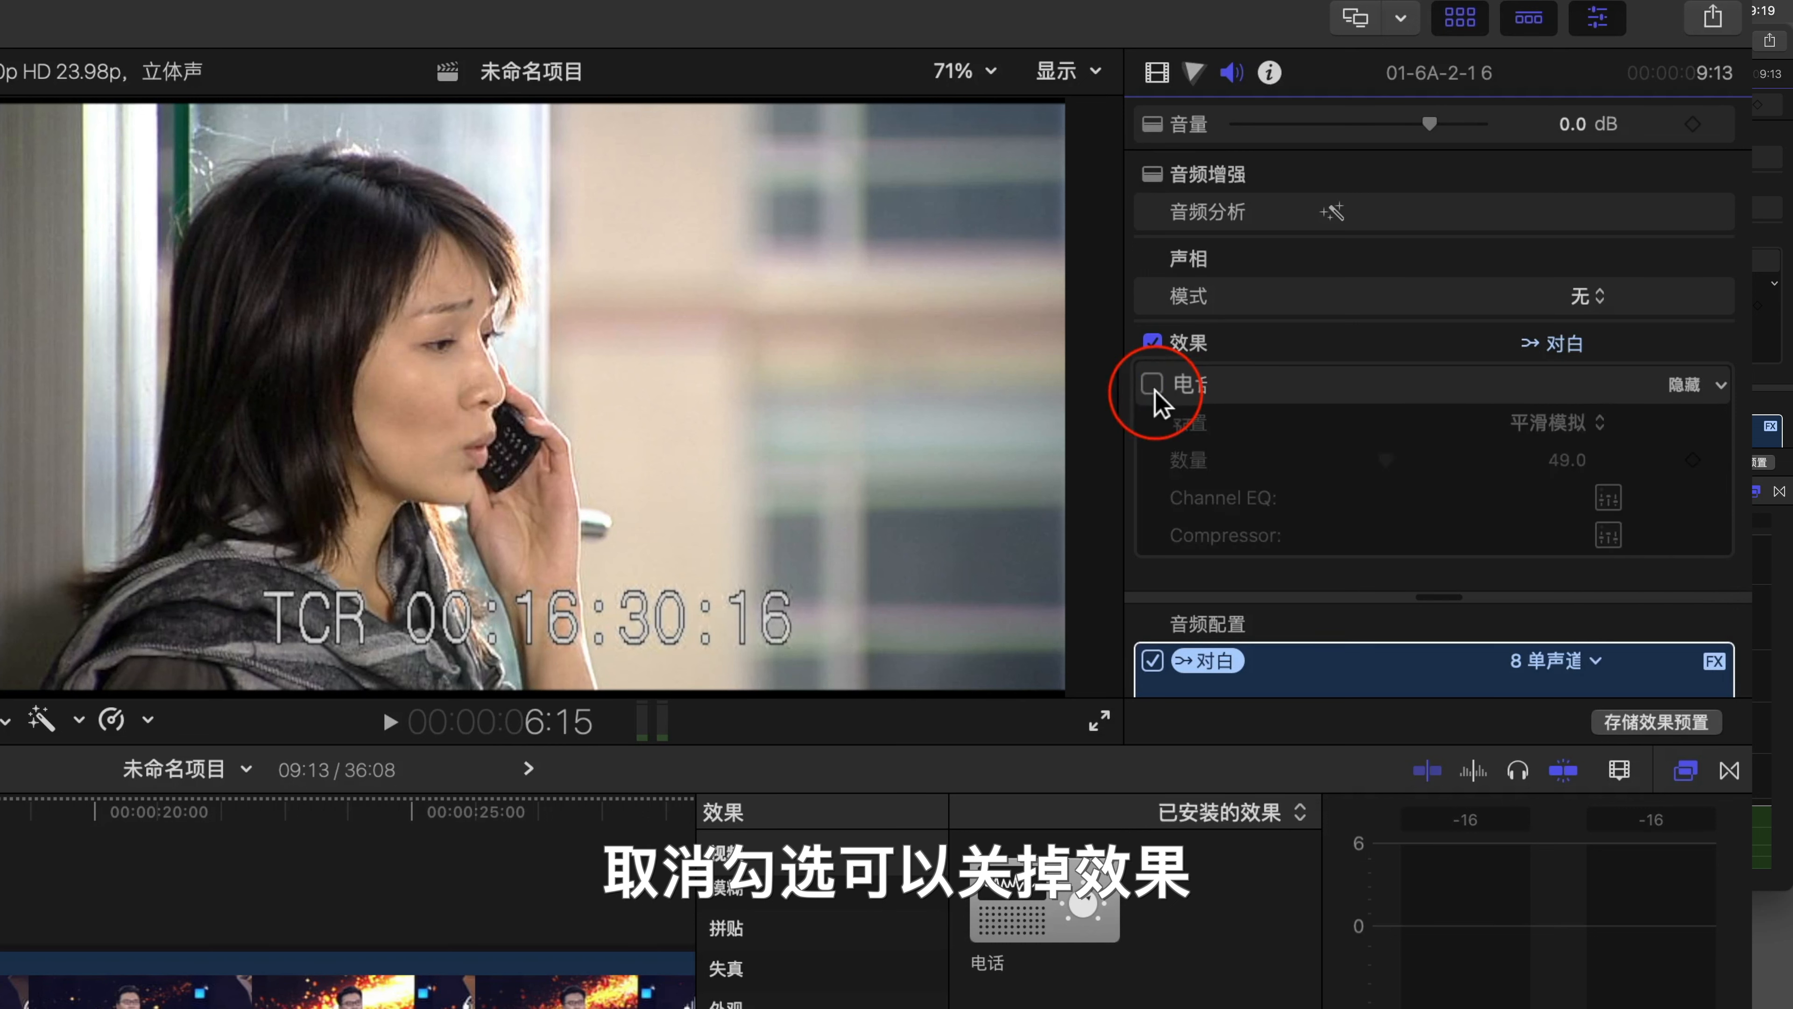
{"action": "left_click", "coordinate": [1154, 387]}
{"action": "left_click", "coordinate": [1193, 388]}
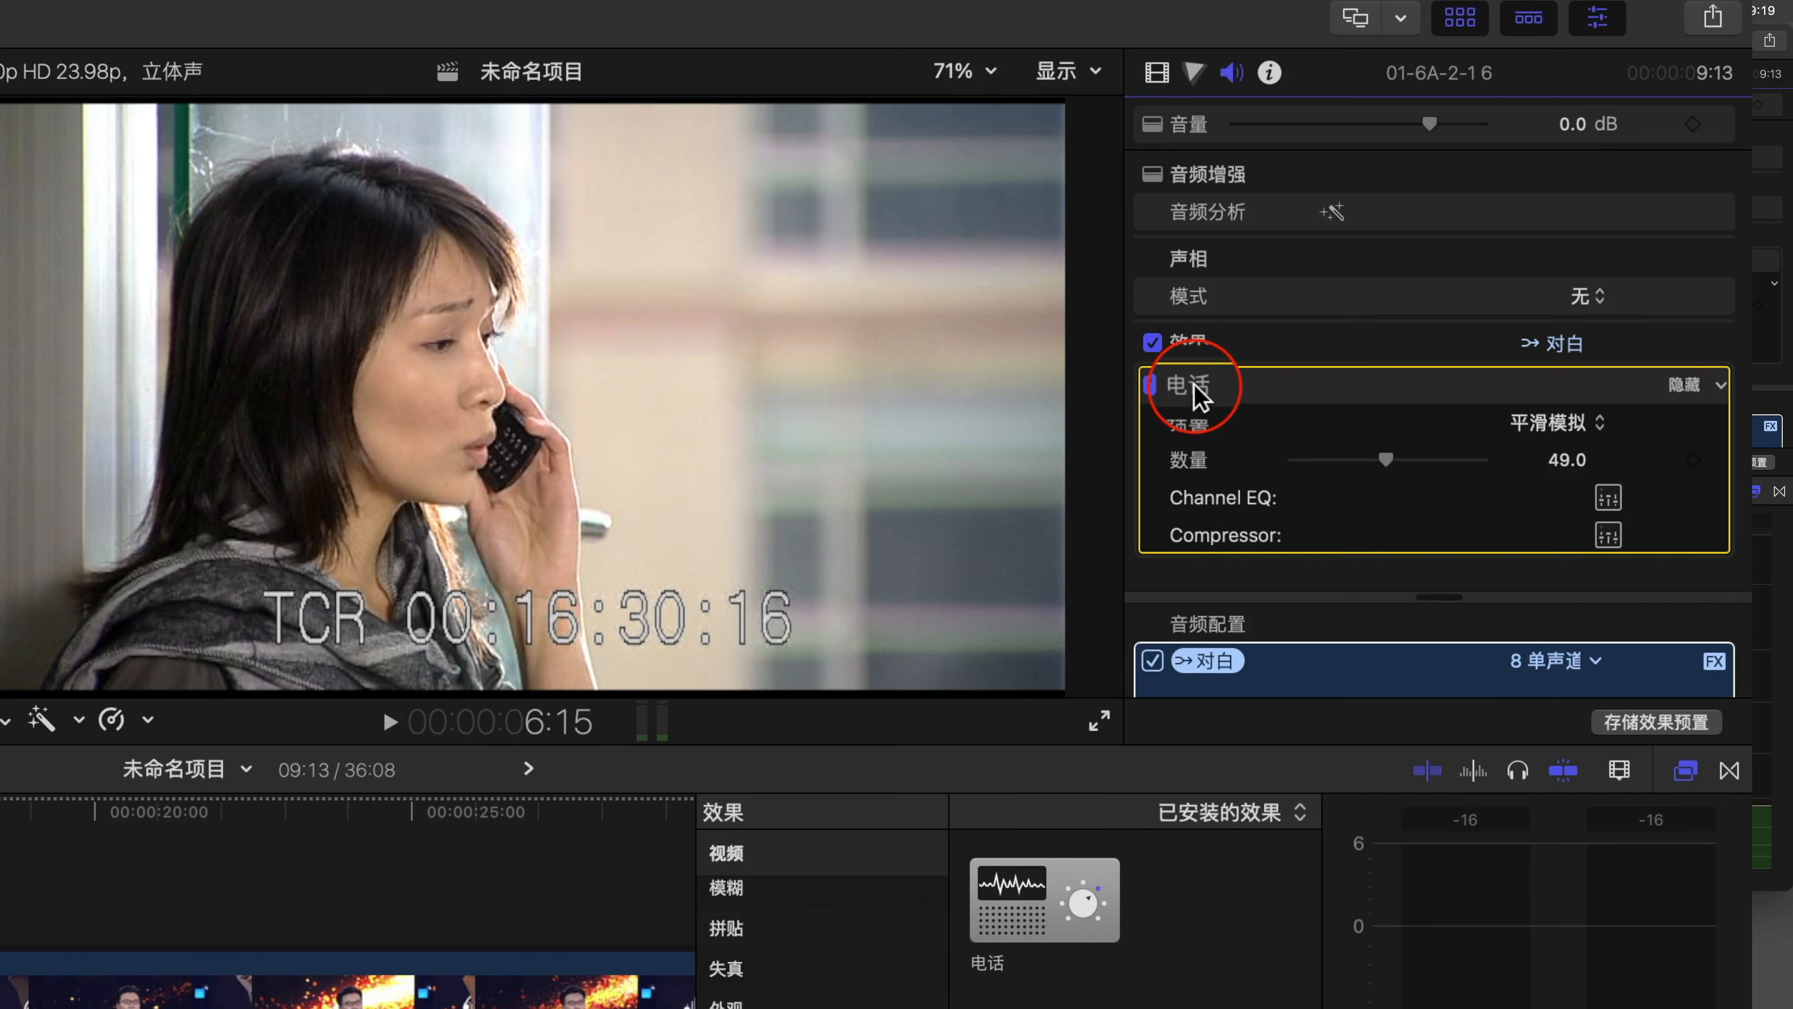
{"action": "key", "text": "Delete"}
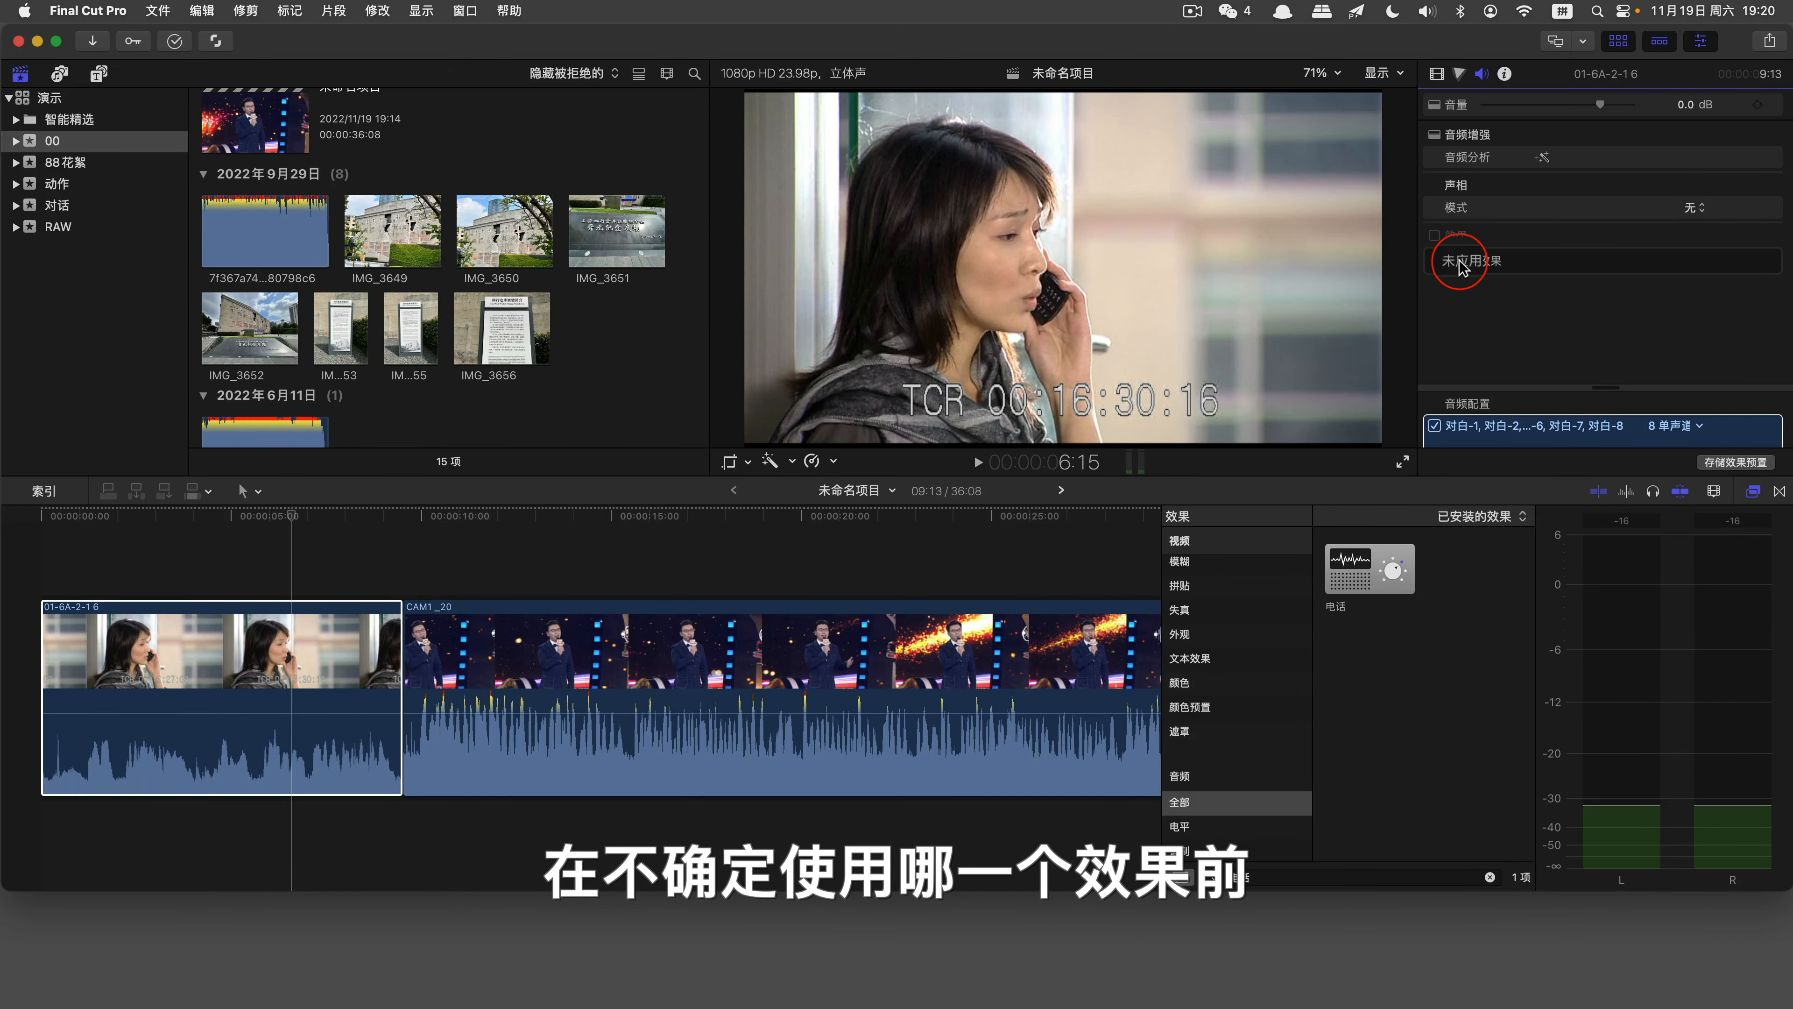
Step: Clear the effects search and apply the 震音 audio effect to the host clip CAM1_20
{"action": "left_click", "coordinate": [1490, 878]}
{"action": "left_click", "coordinate": [600, 653]}
{"action": "scroll", "coordinate": [1366, 706], "scroll_direction": "down", "scroll_amount": 20}
{"action": "scroll", "coordinate": [1343, 773], "scroll_direction": "up", "scroll_amount": 5}
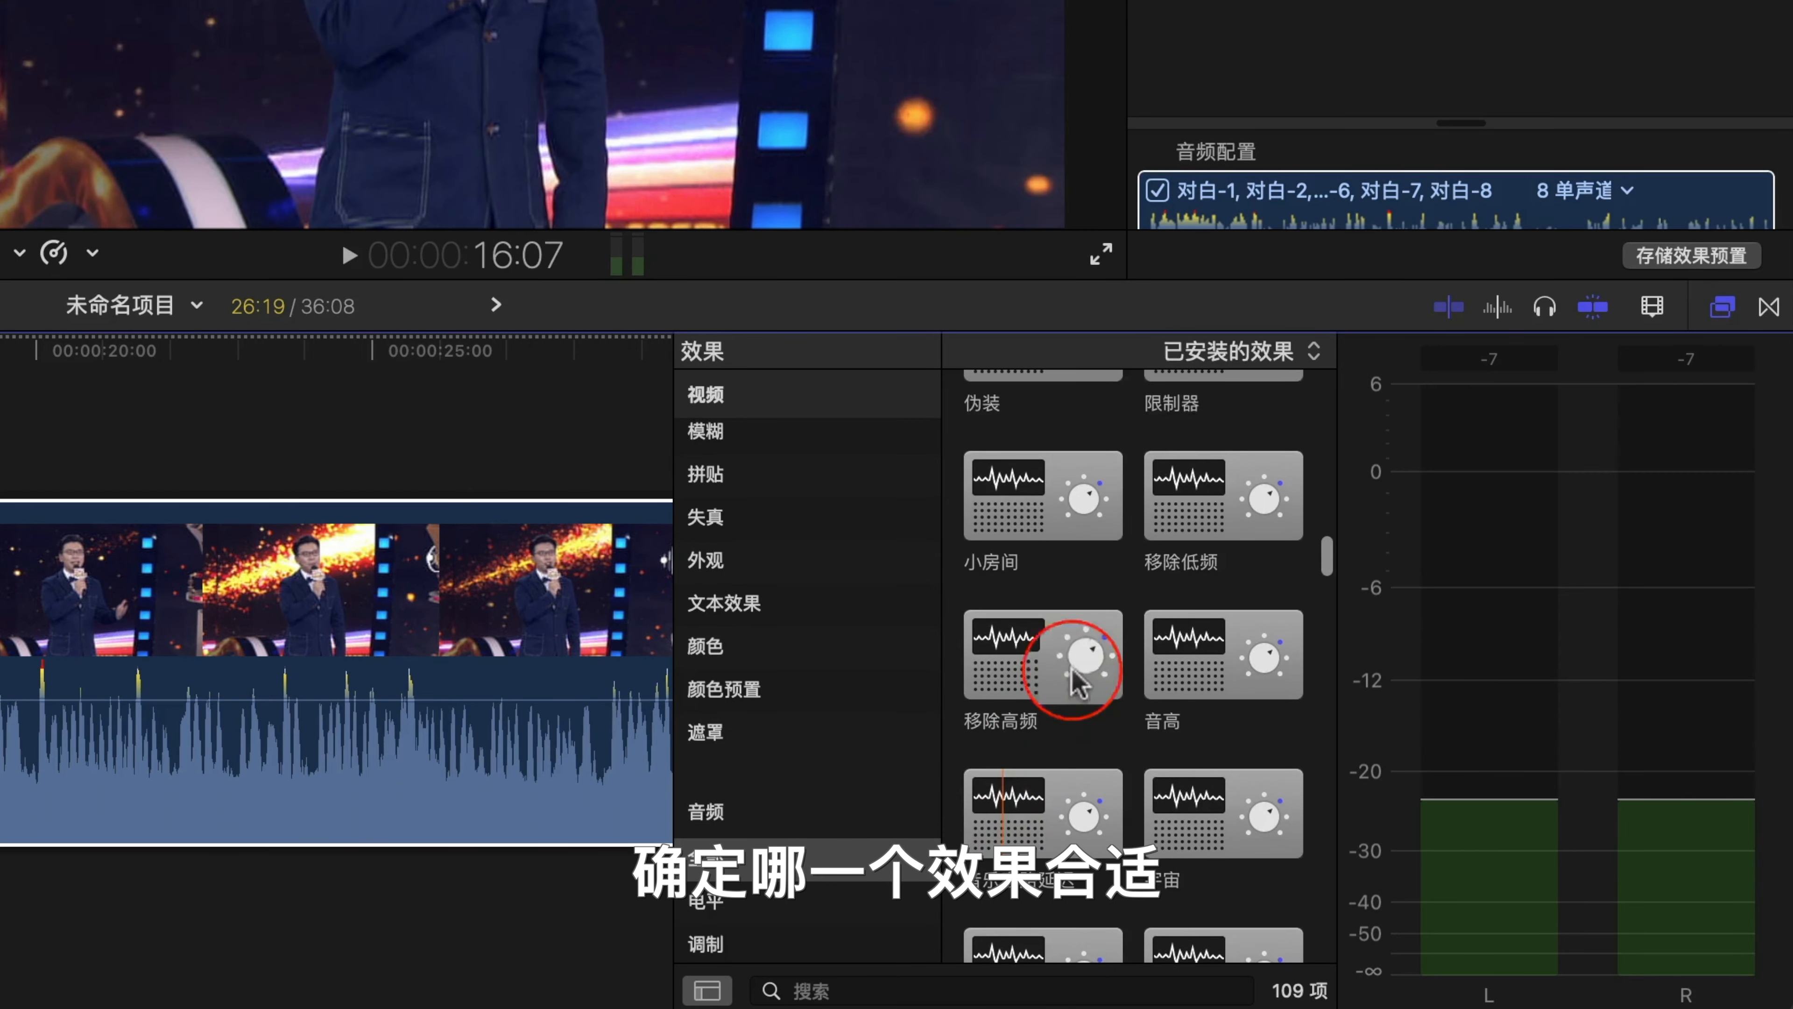
{"action": "scroll", "coordinate": [1080, 657], "scroll_direction": "down", "scroll_amount": 5}
{"action": "left_click_drag", "start_coordinate": [1061, 785], "coordinate": [621, 706]}
Step: Add the 外星人 and 水下 audio effects to clip CAM1_20
{"action": "scroll", "coordinate": [1065, 614], "scroll_direction": "up", "scroll_amount": 5}
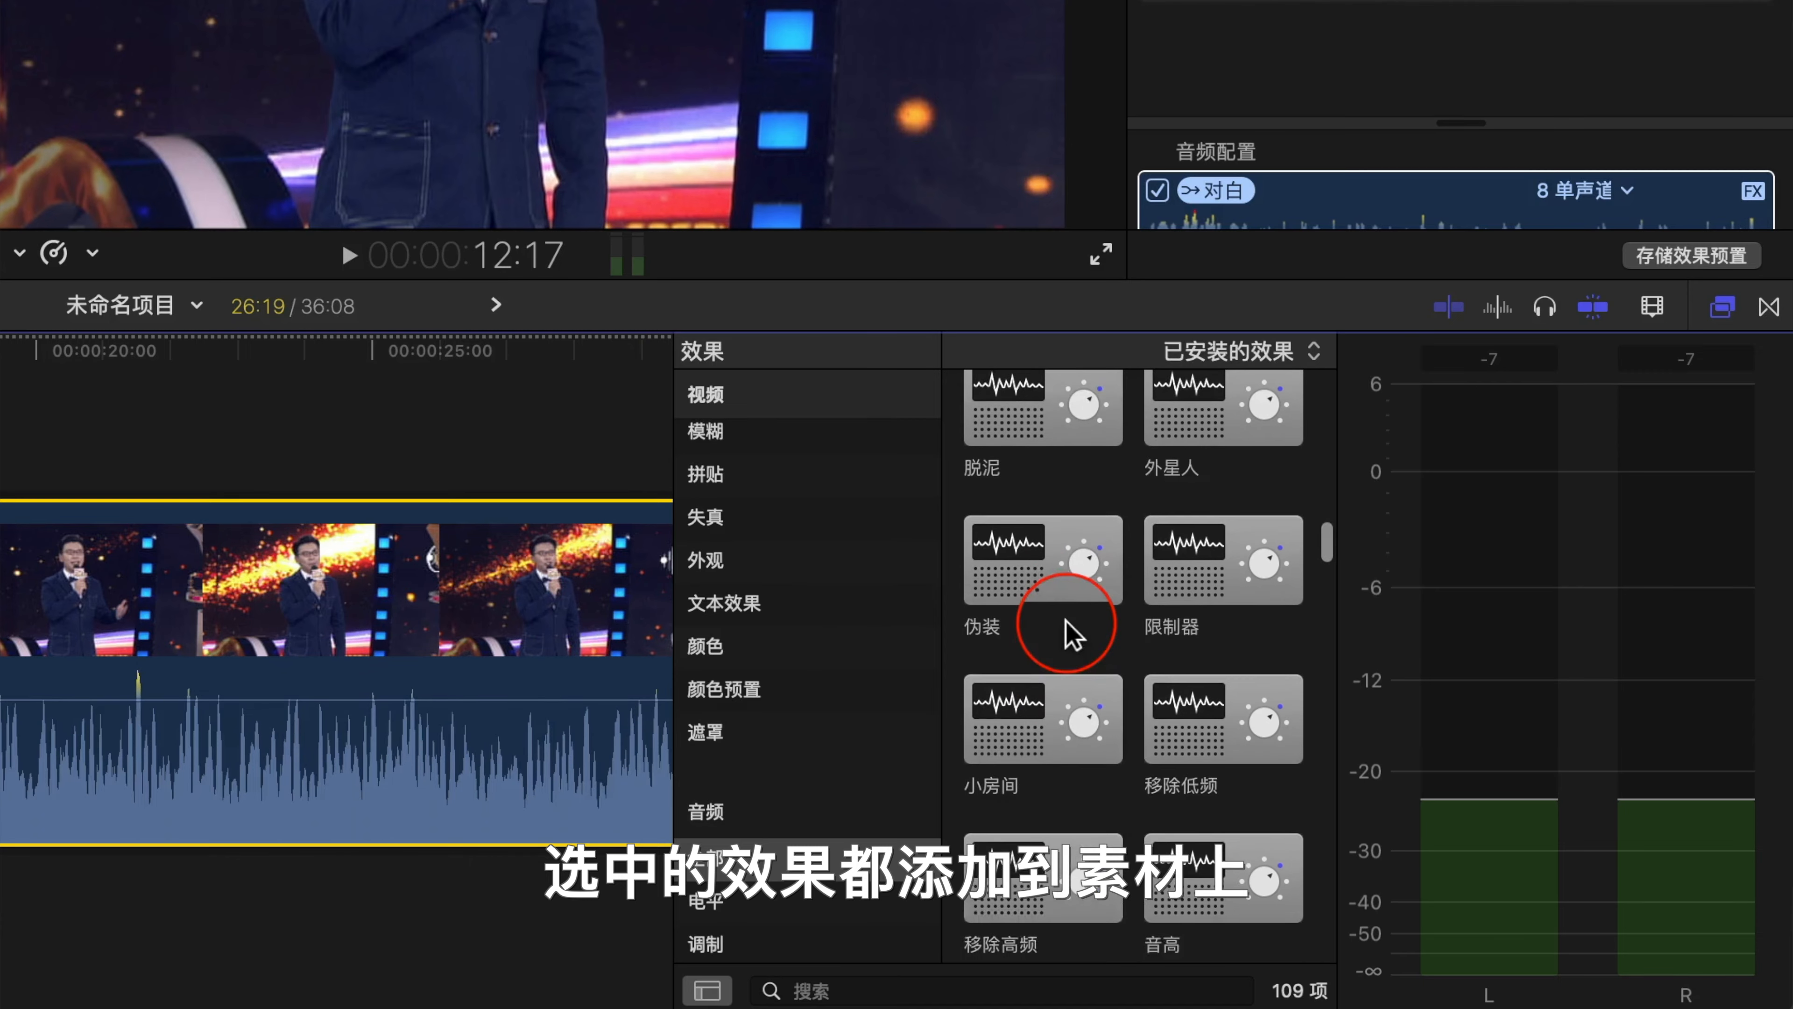
{"action": "scroll", "coordinate": [1073, 632], "scroll_direction": "up", "scroll_amount": 3}
{"action": "double_click", "coordinate": [1228, 588]}
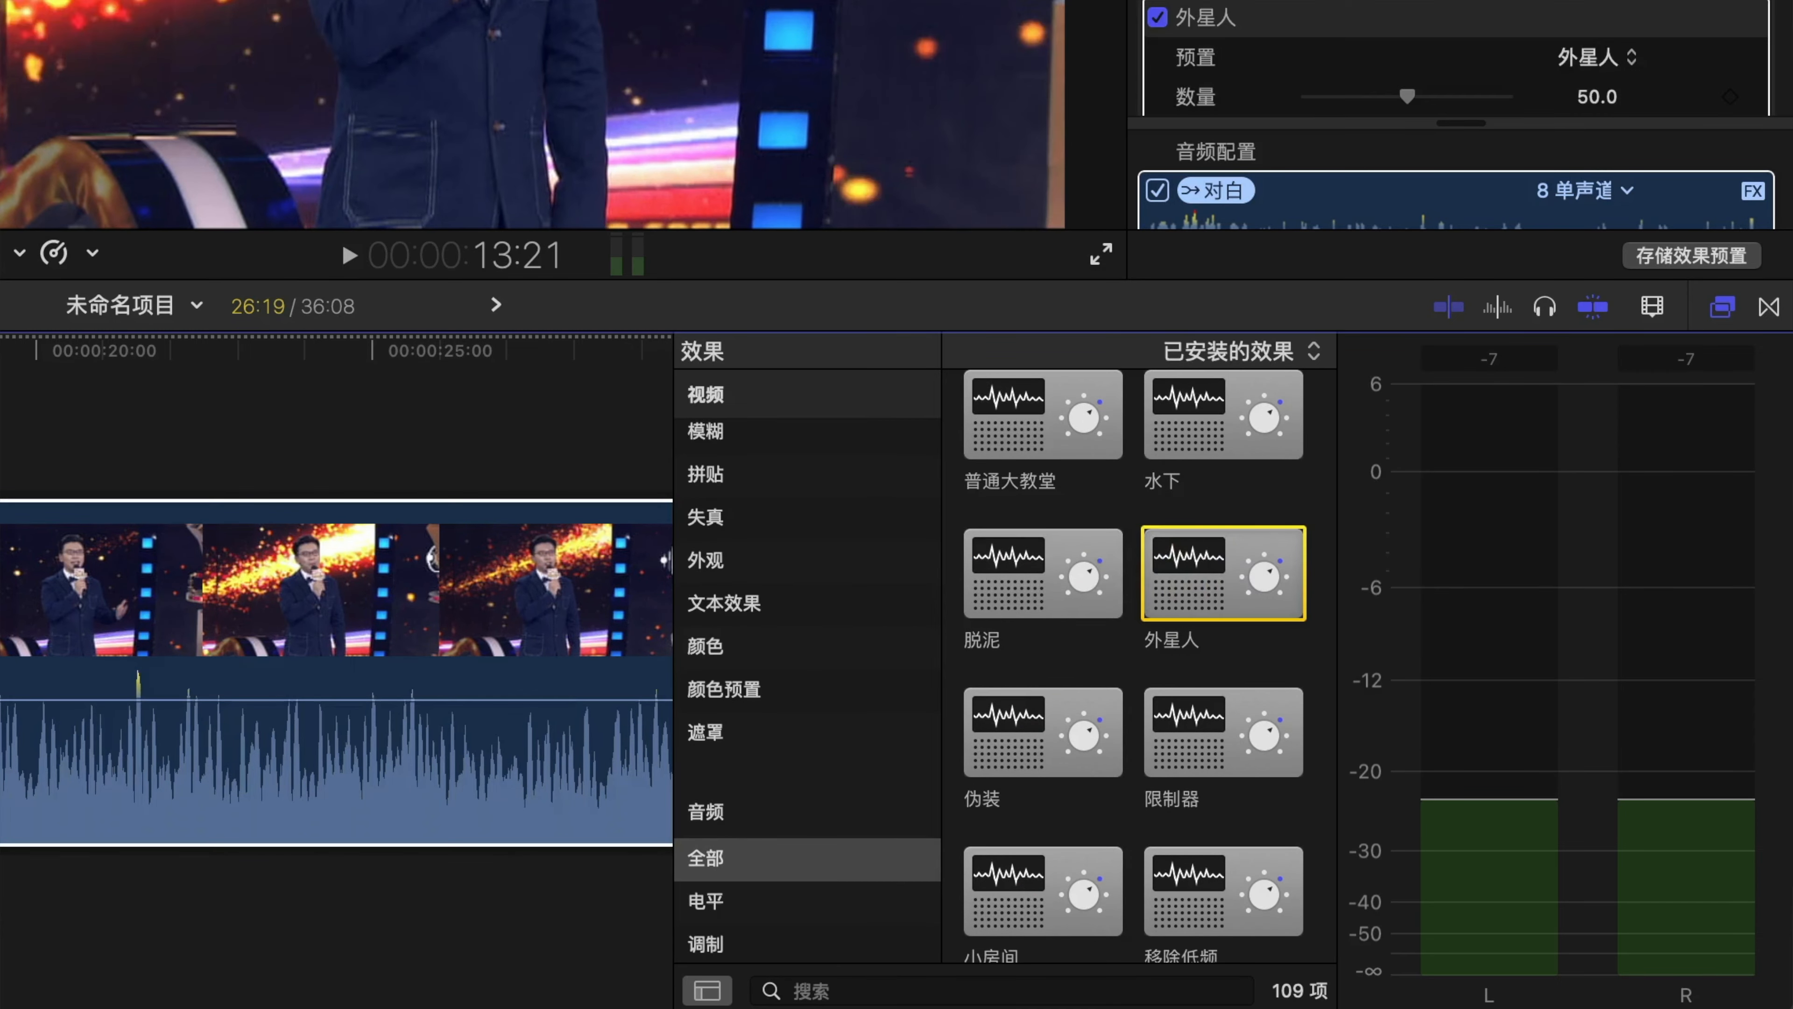
{"action": "left_click_drag", "start_coordinate": [1201, 393], "coordinate": [1162, 452]}
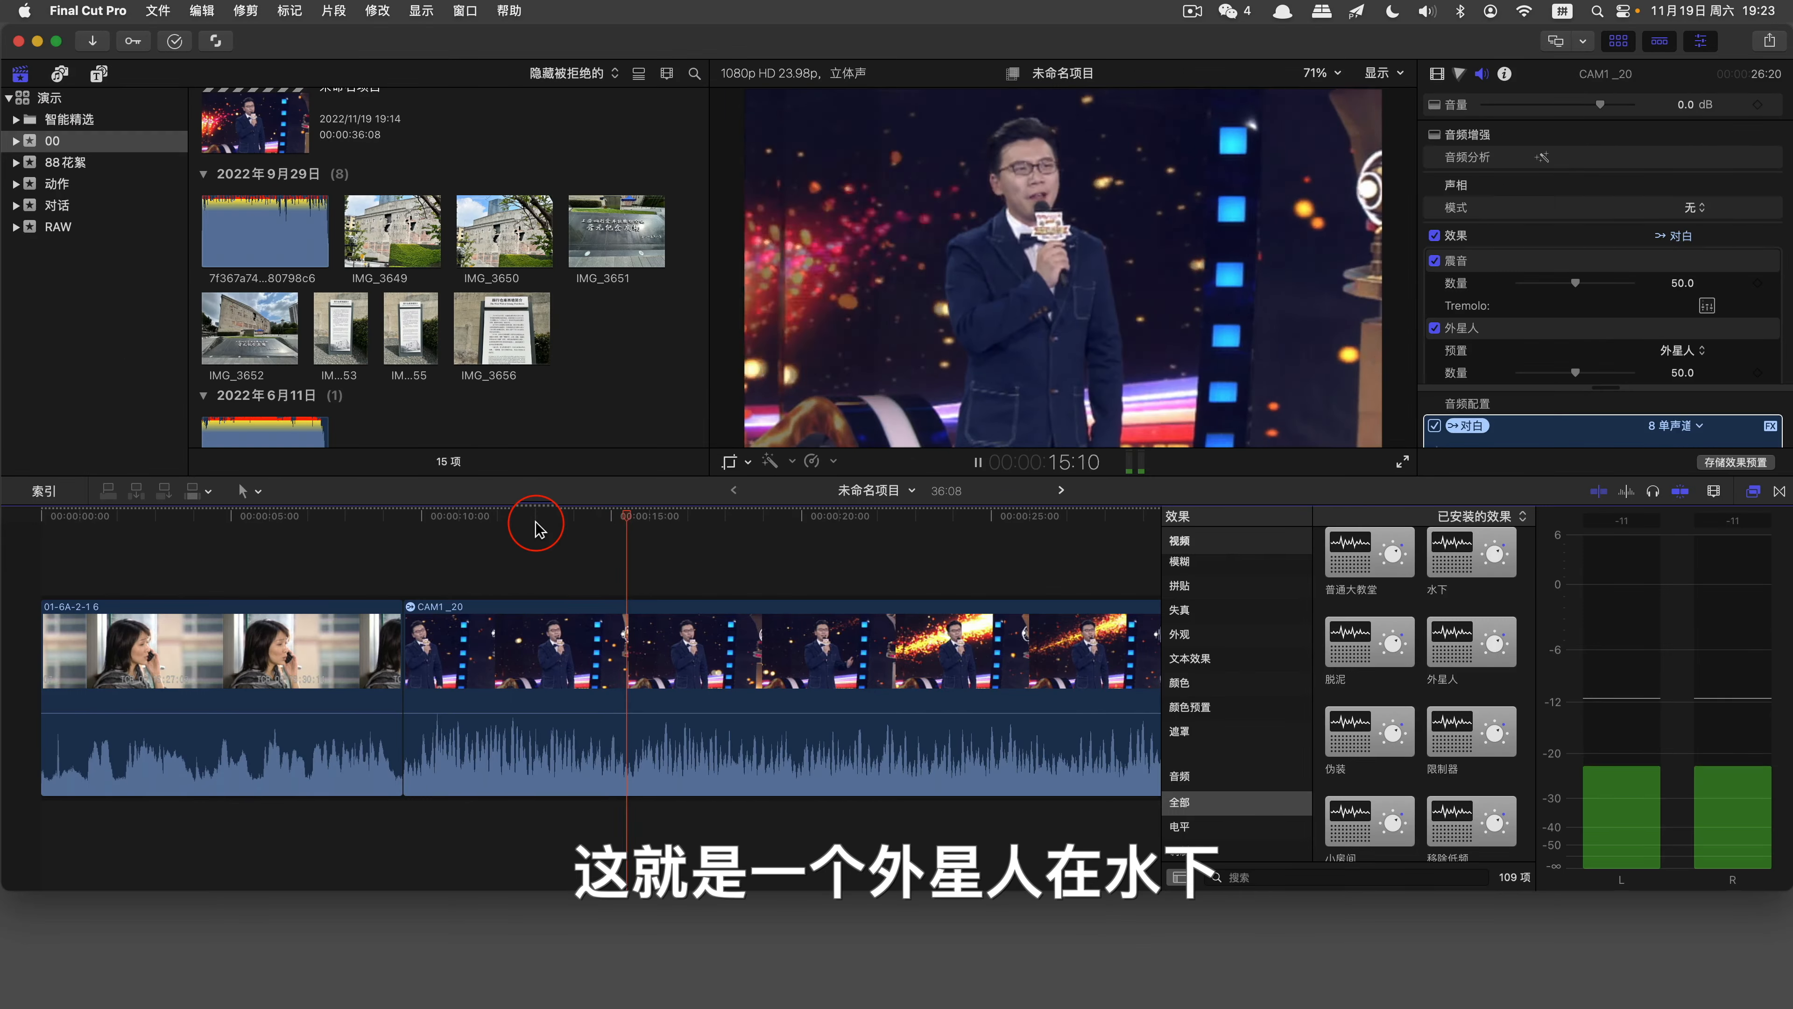
Step: Play back CAM1_20 with its stacked effects and set the 外星人 effect's amount to 41.0
{"action": "key", "text": "space"}
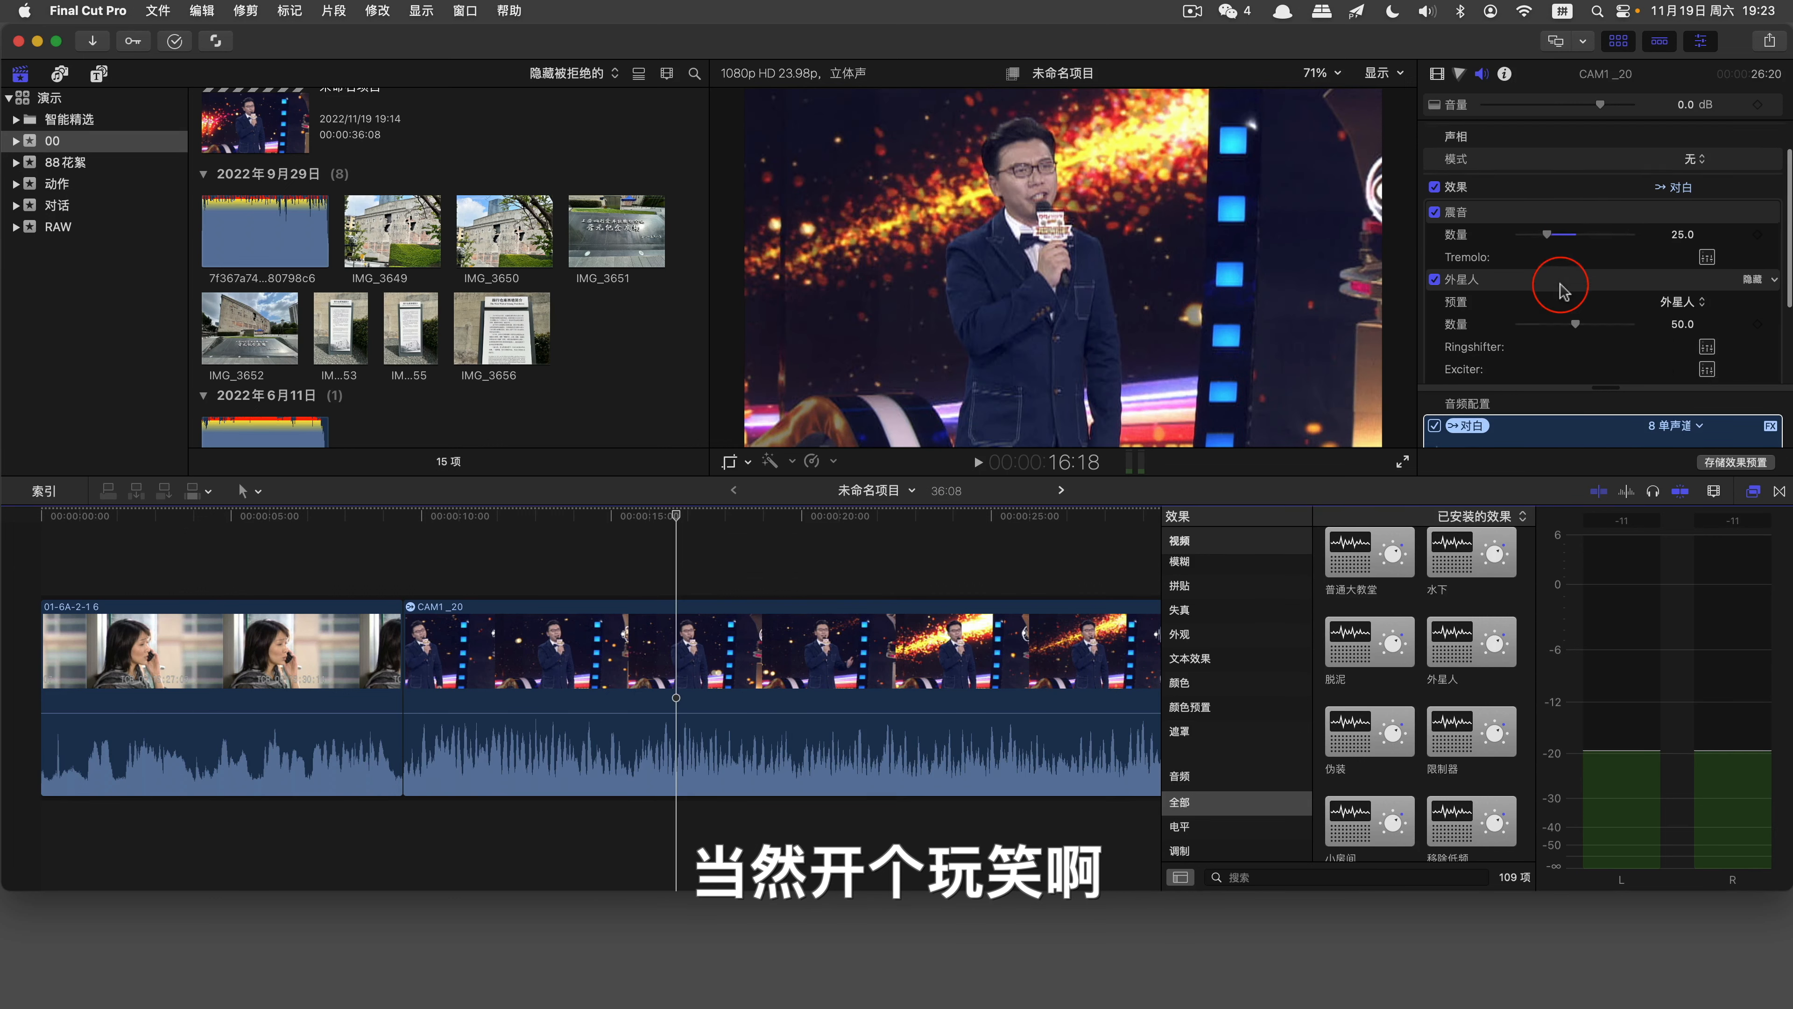
{"action": "scroll", "coordinate": [1560, 285], "scroll_direction": "up", "scroll_amount": 2}
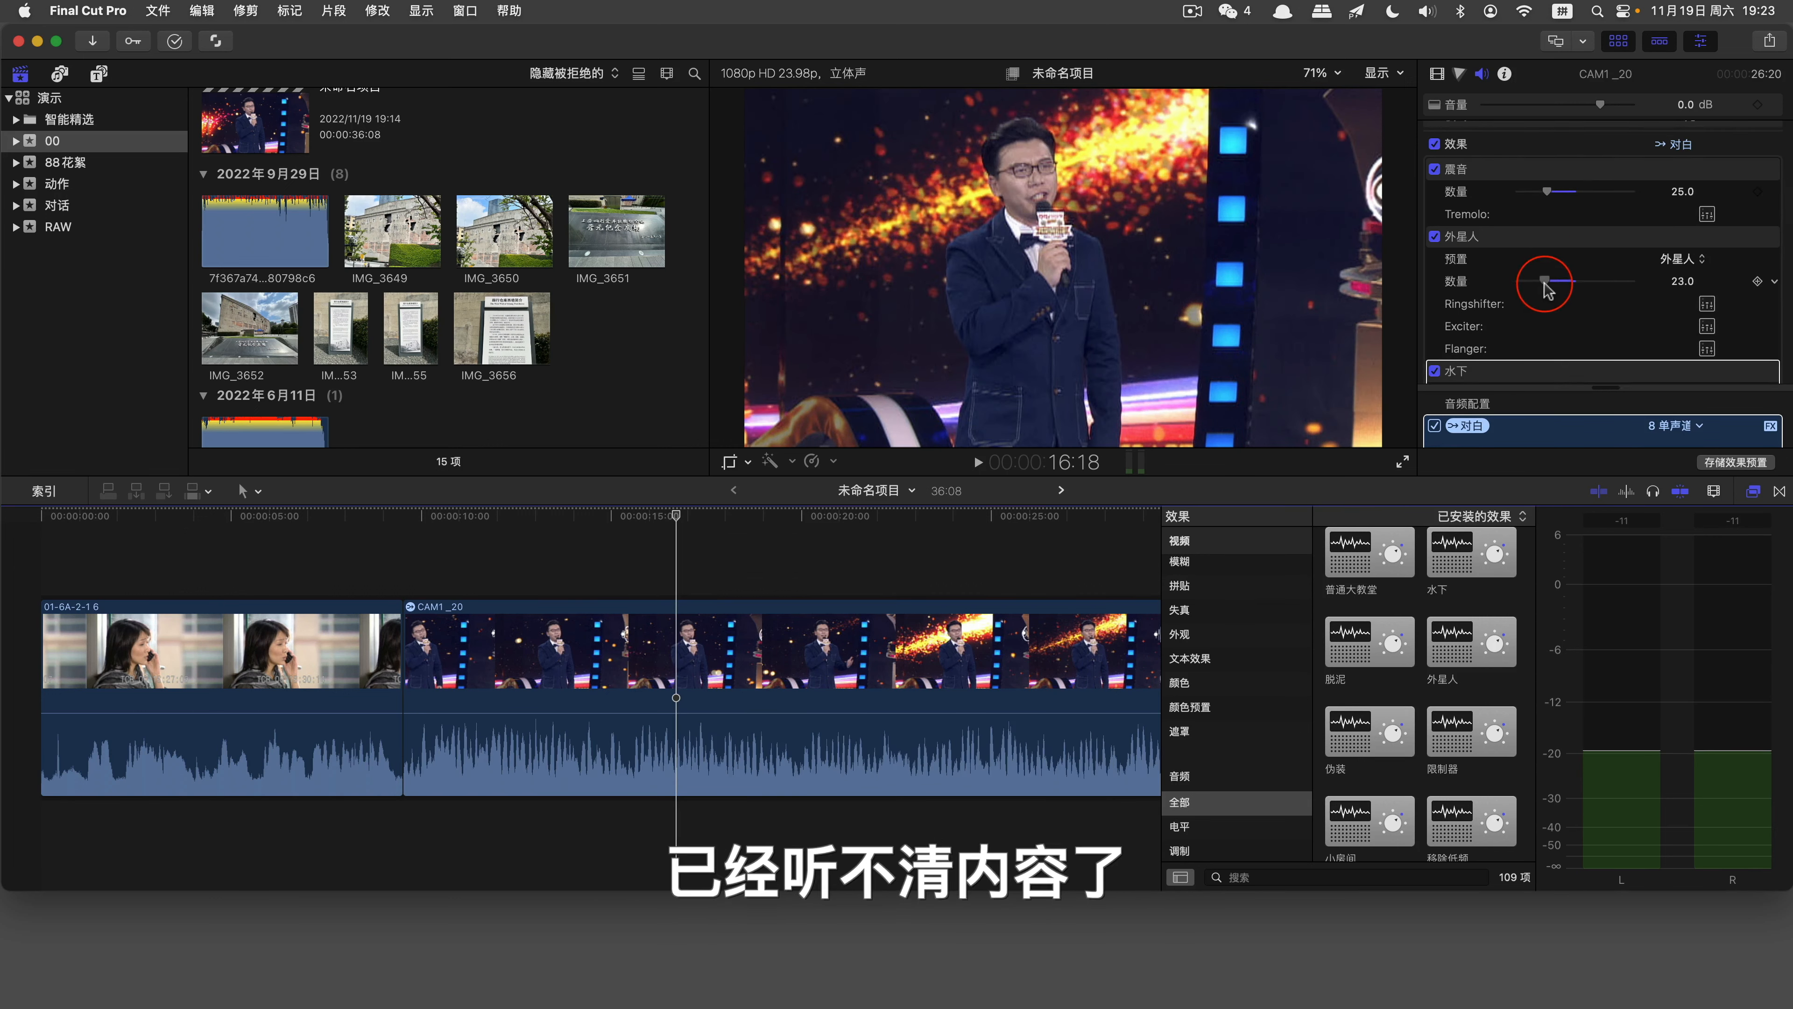
{"action": "scroll", "coordinate": [1545, 286], "scroll_direction": "down", "scroll_amount": 1}
Step: Copy clip CAM1_20 and paste its effects onto clip 01-6A-2-1 6
{"action": "left_click", "coordinate": [715, 657]}
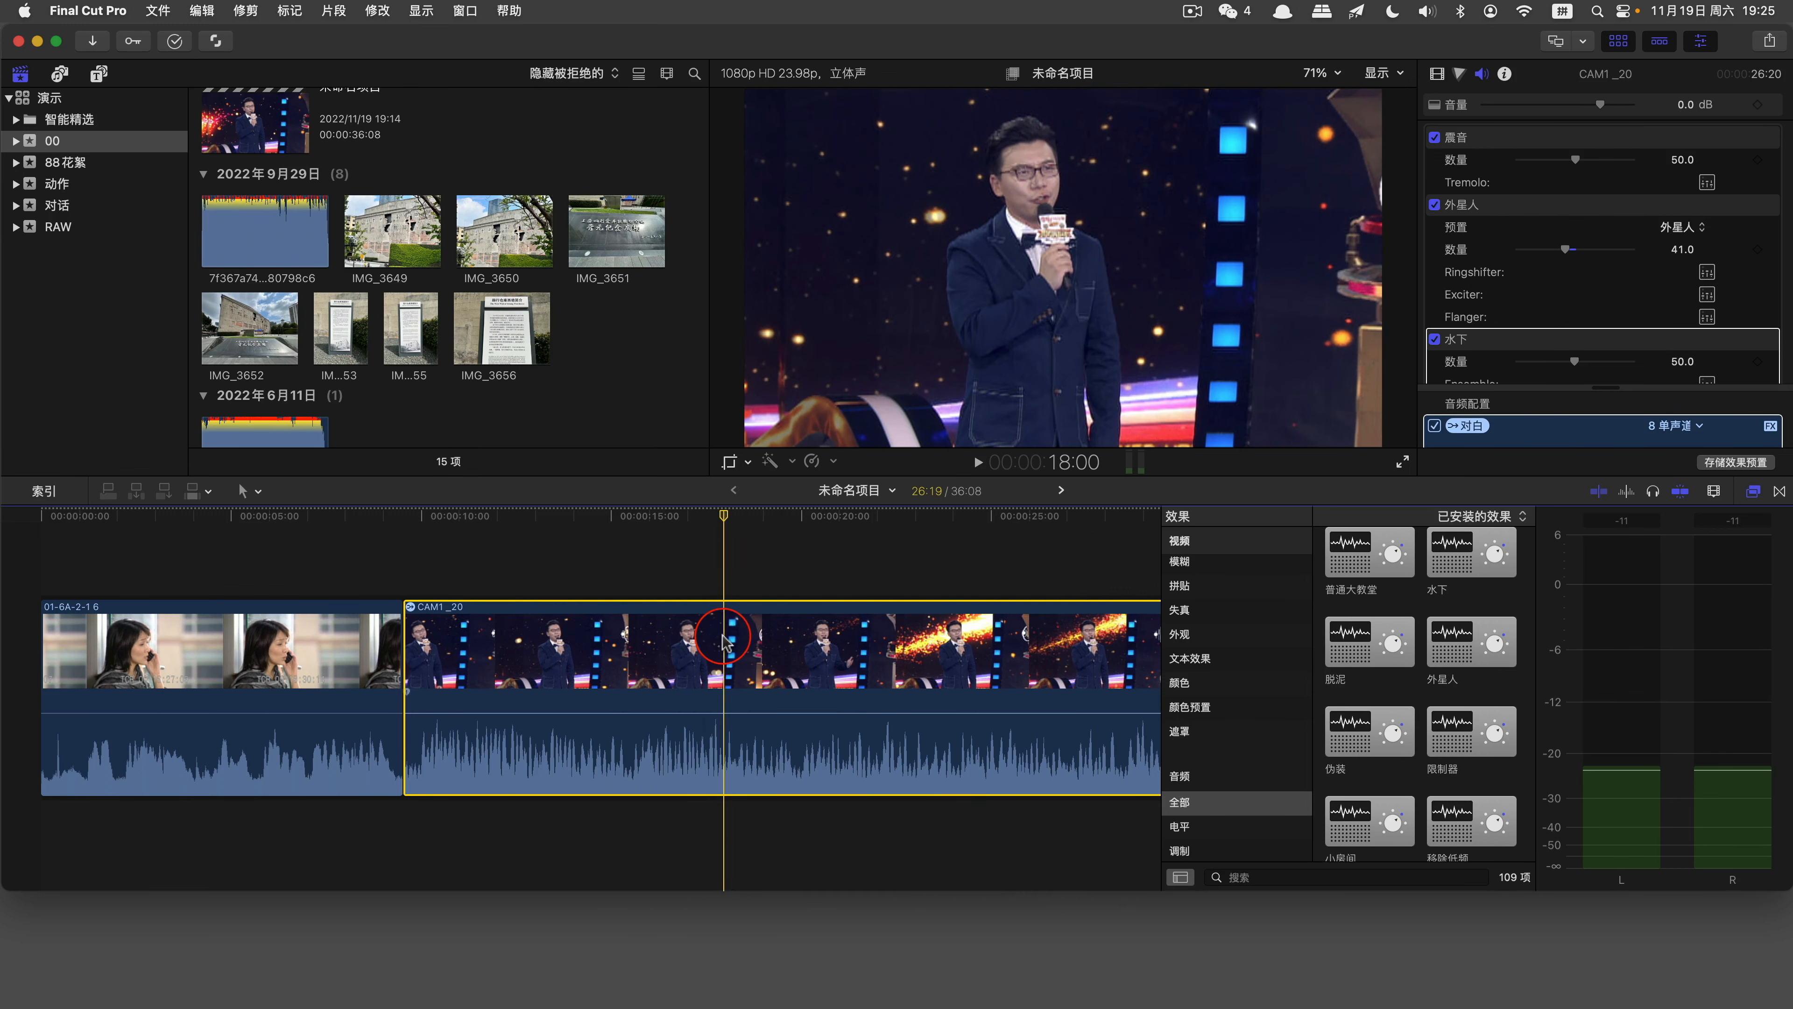
{"action": "left_click", "coordinate": [202, 10]}
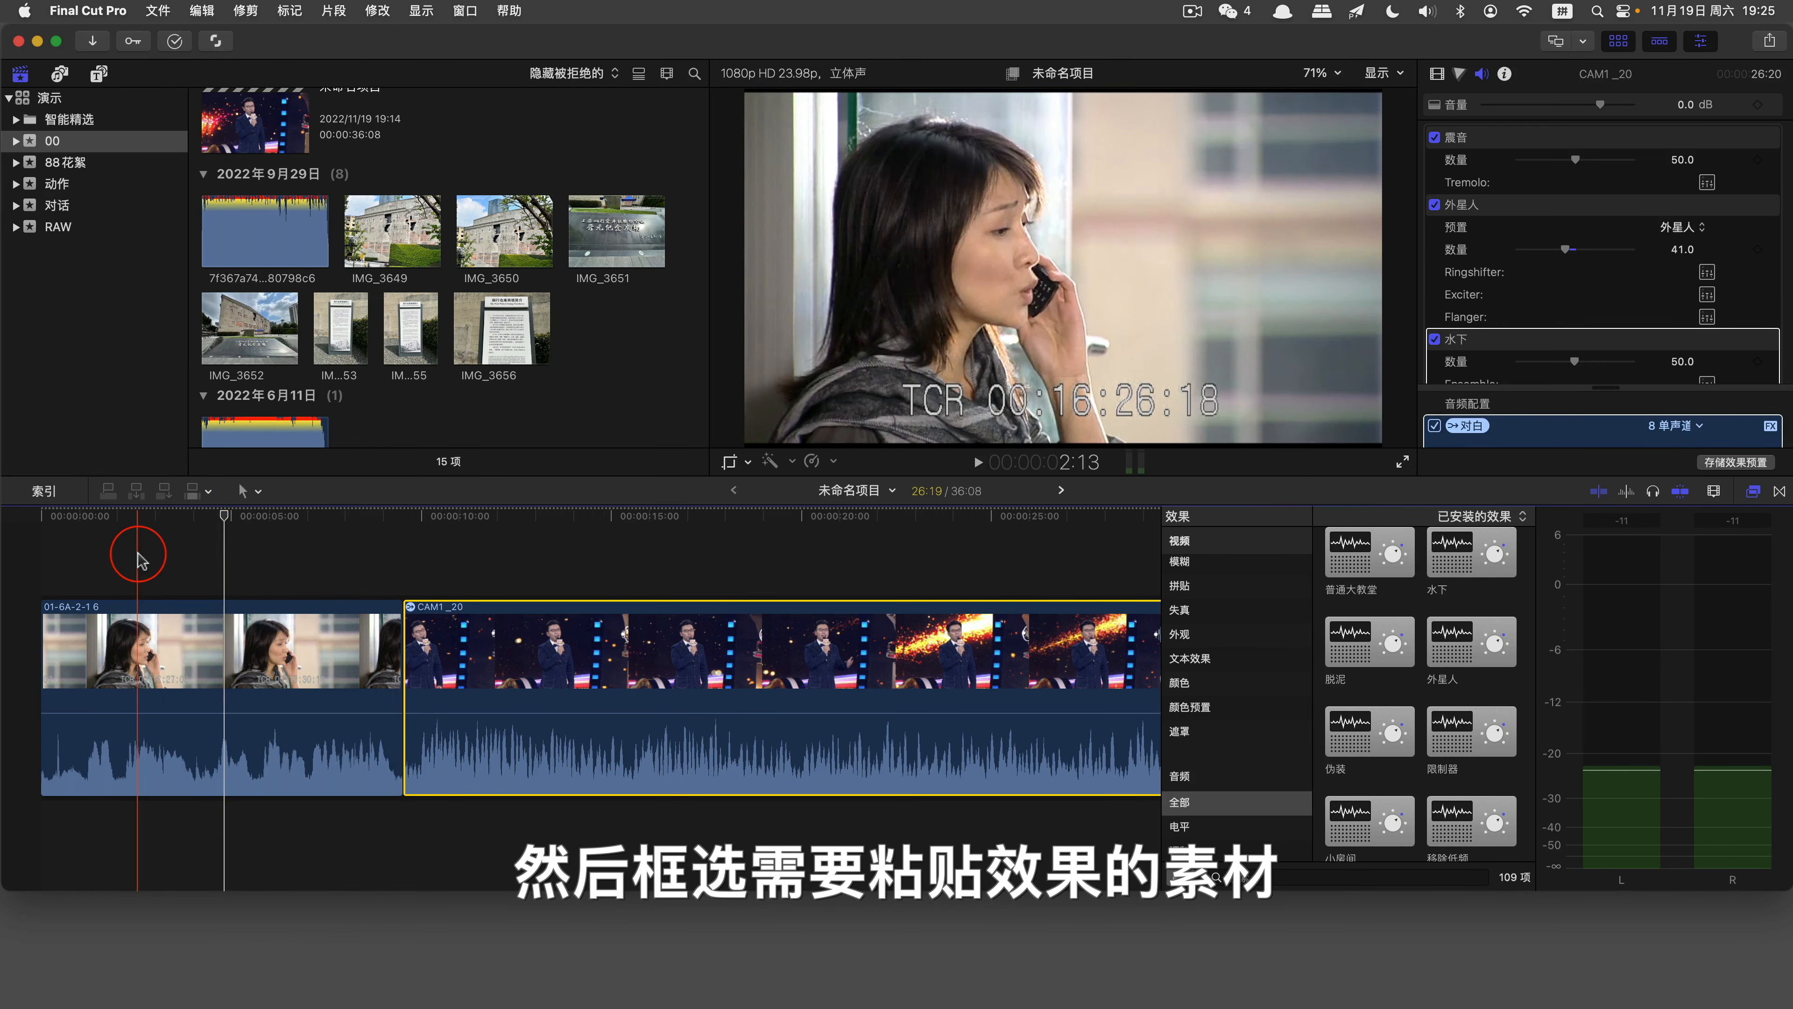
{"action": "left_click_drag", "start_coordinate": [140, 554], "coordinate": [300, 714]}
{"action": "left_click", "coordinate": [202, 10]}
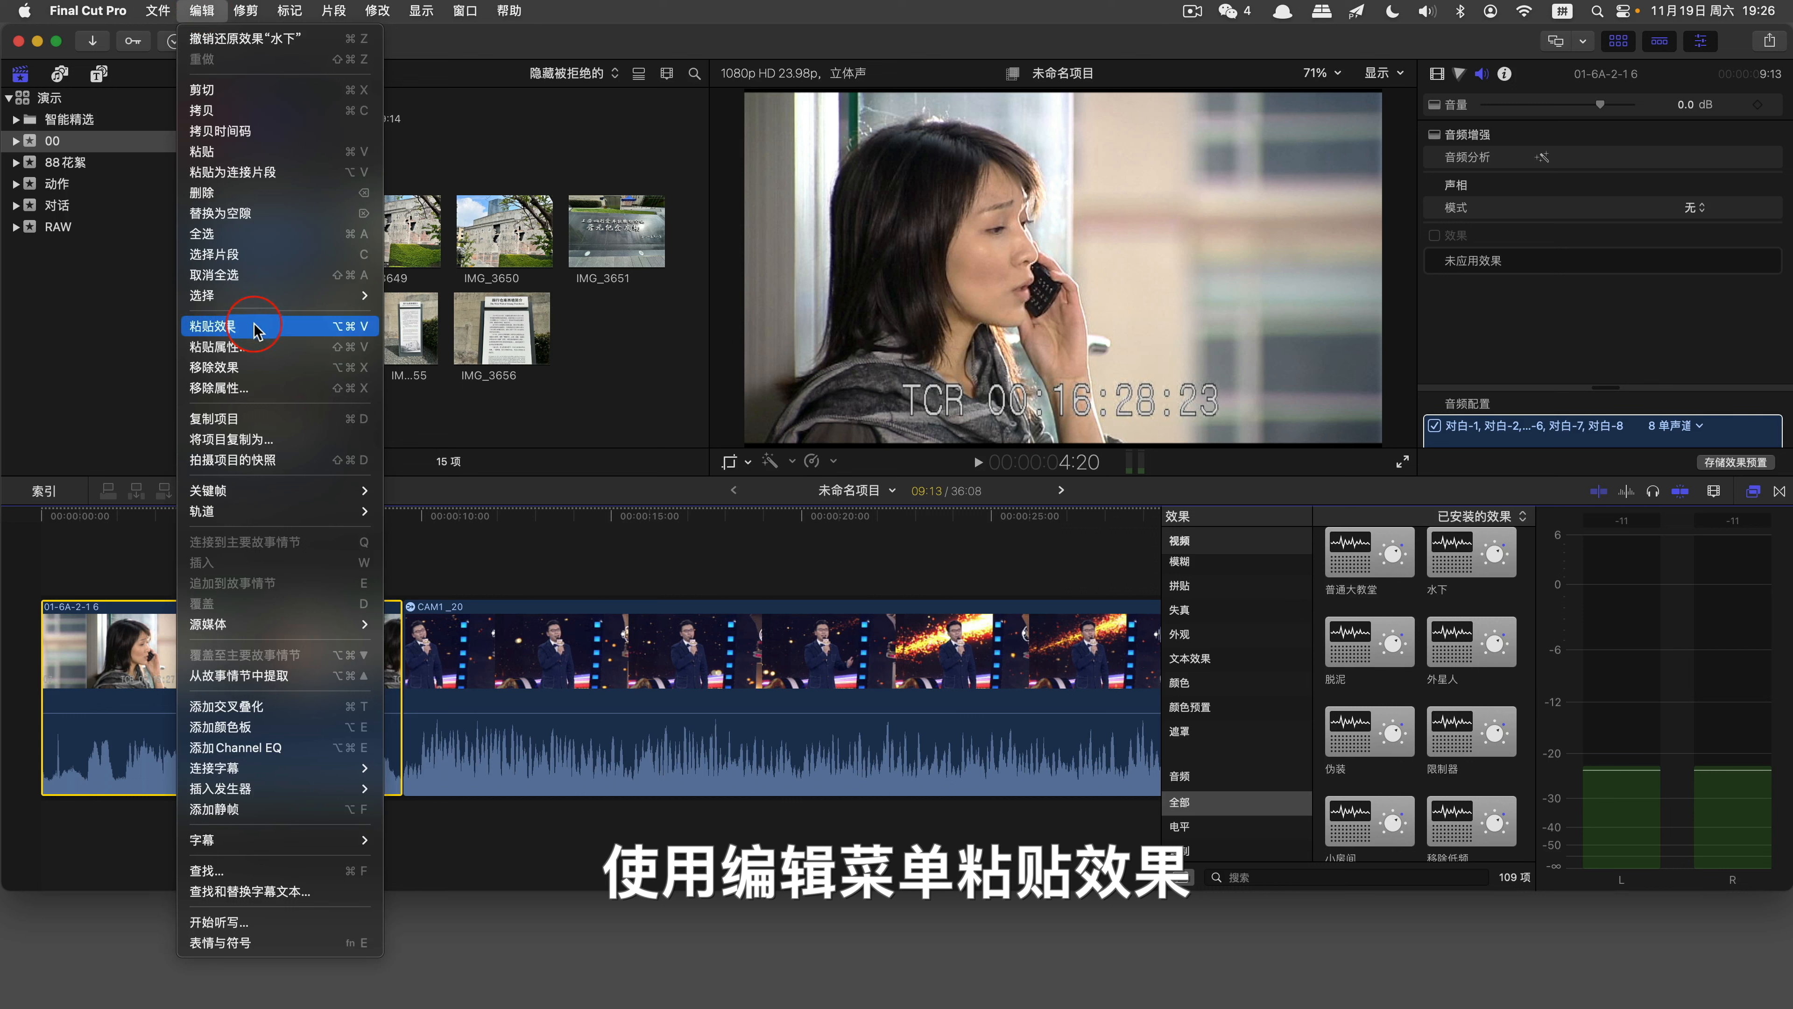
{"action": "left_click", "coordinate": [323, 327]}
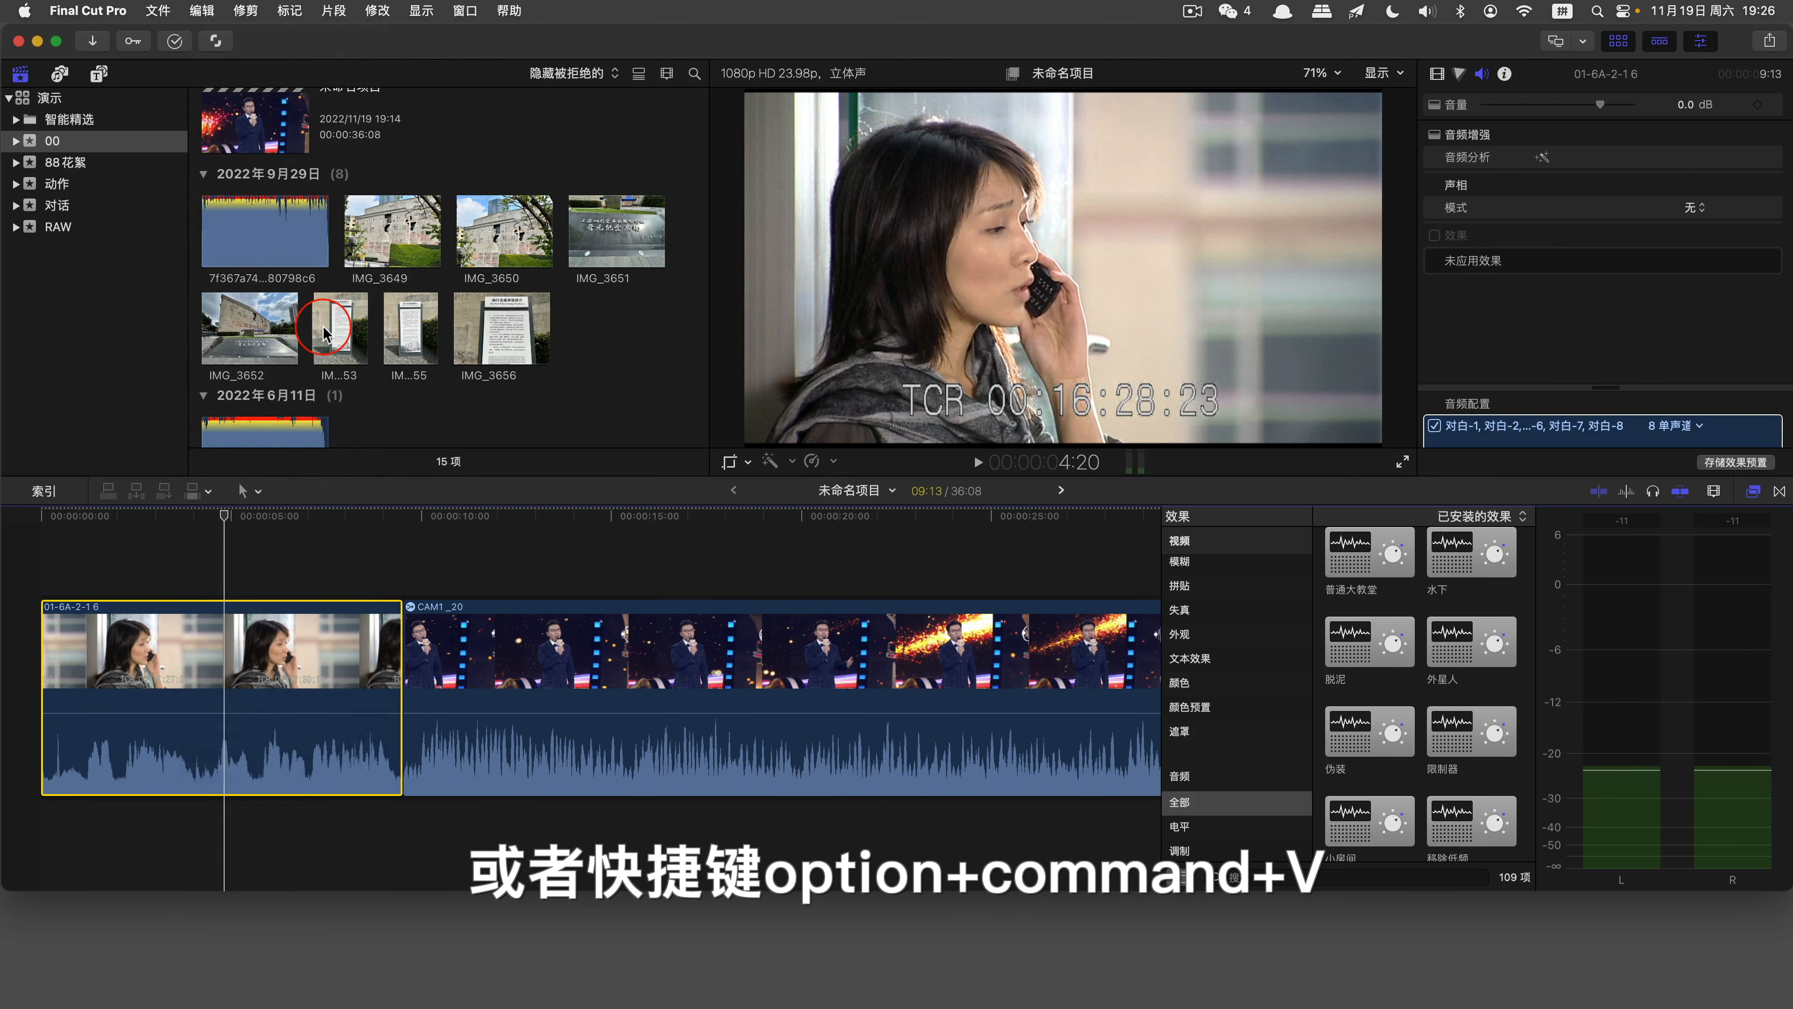
Step: Check the pasted effects' parameters on clip 01-6A-2-1 6 and play the clip from about 3 seconds
{"action": "scroll", "coordinate": [1490, 276], "scroll_direction": "down", "scroll_amount": 3}
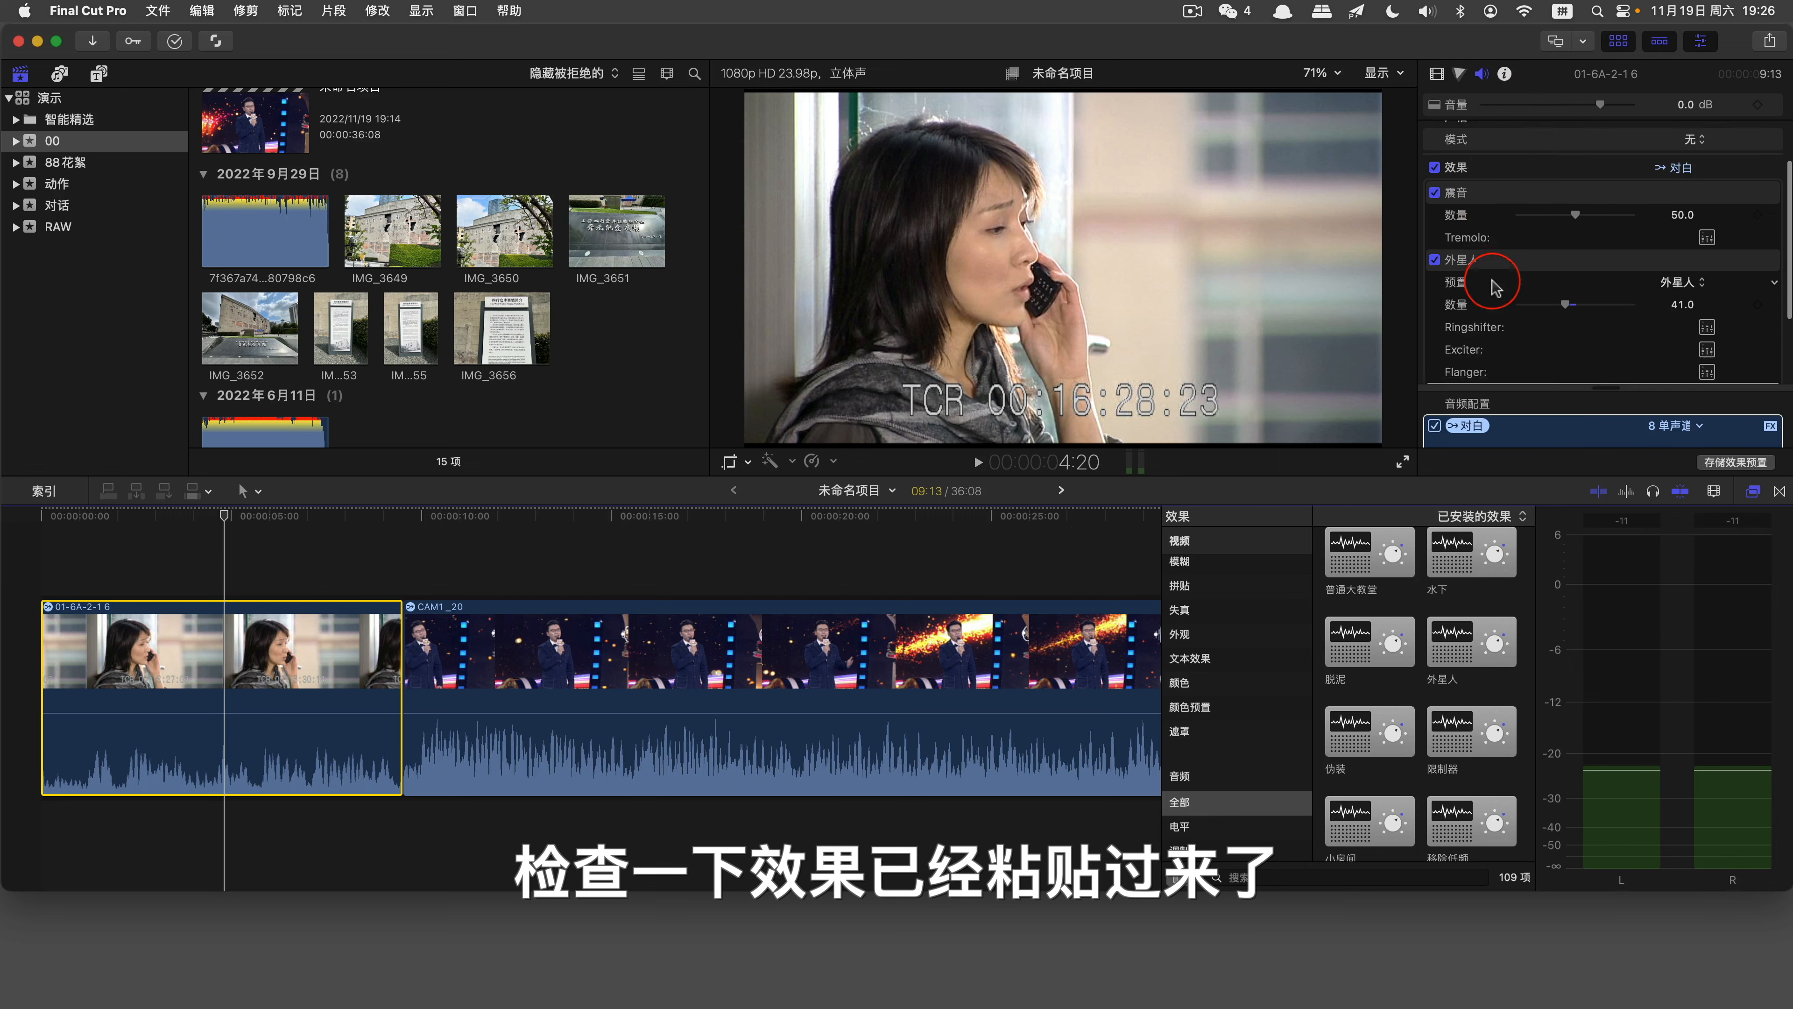
{"action": "scroll", "coordinate": [1481, 353], "scroll_direction": "down", "scroll_amount": 2}
{"action": "left_click", "coordinate": [173, 515]}
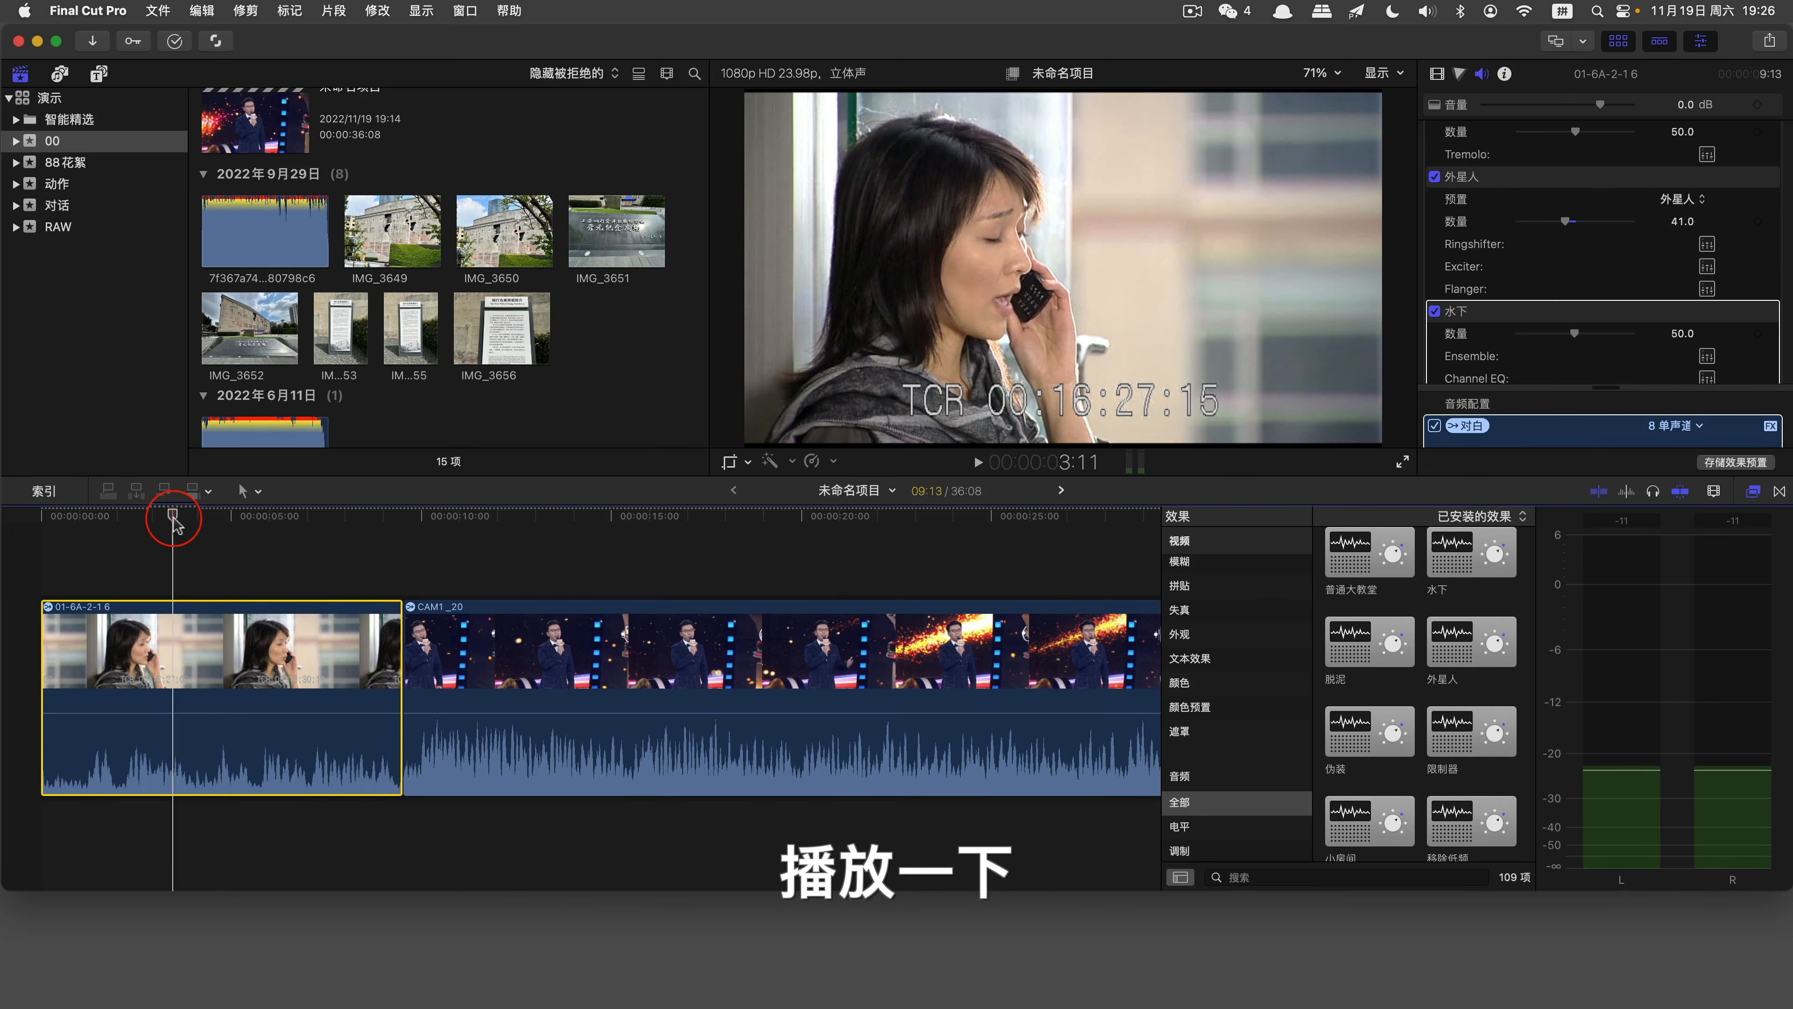
{"action": "key", "text": "space"}
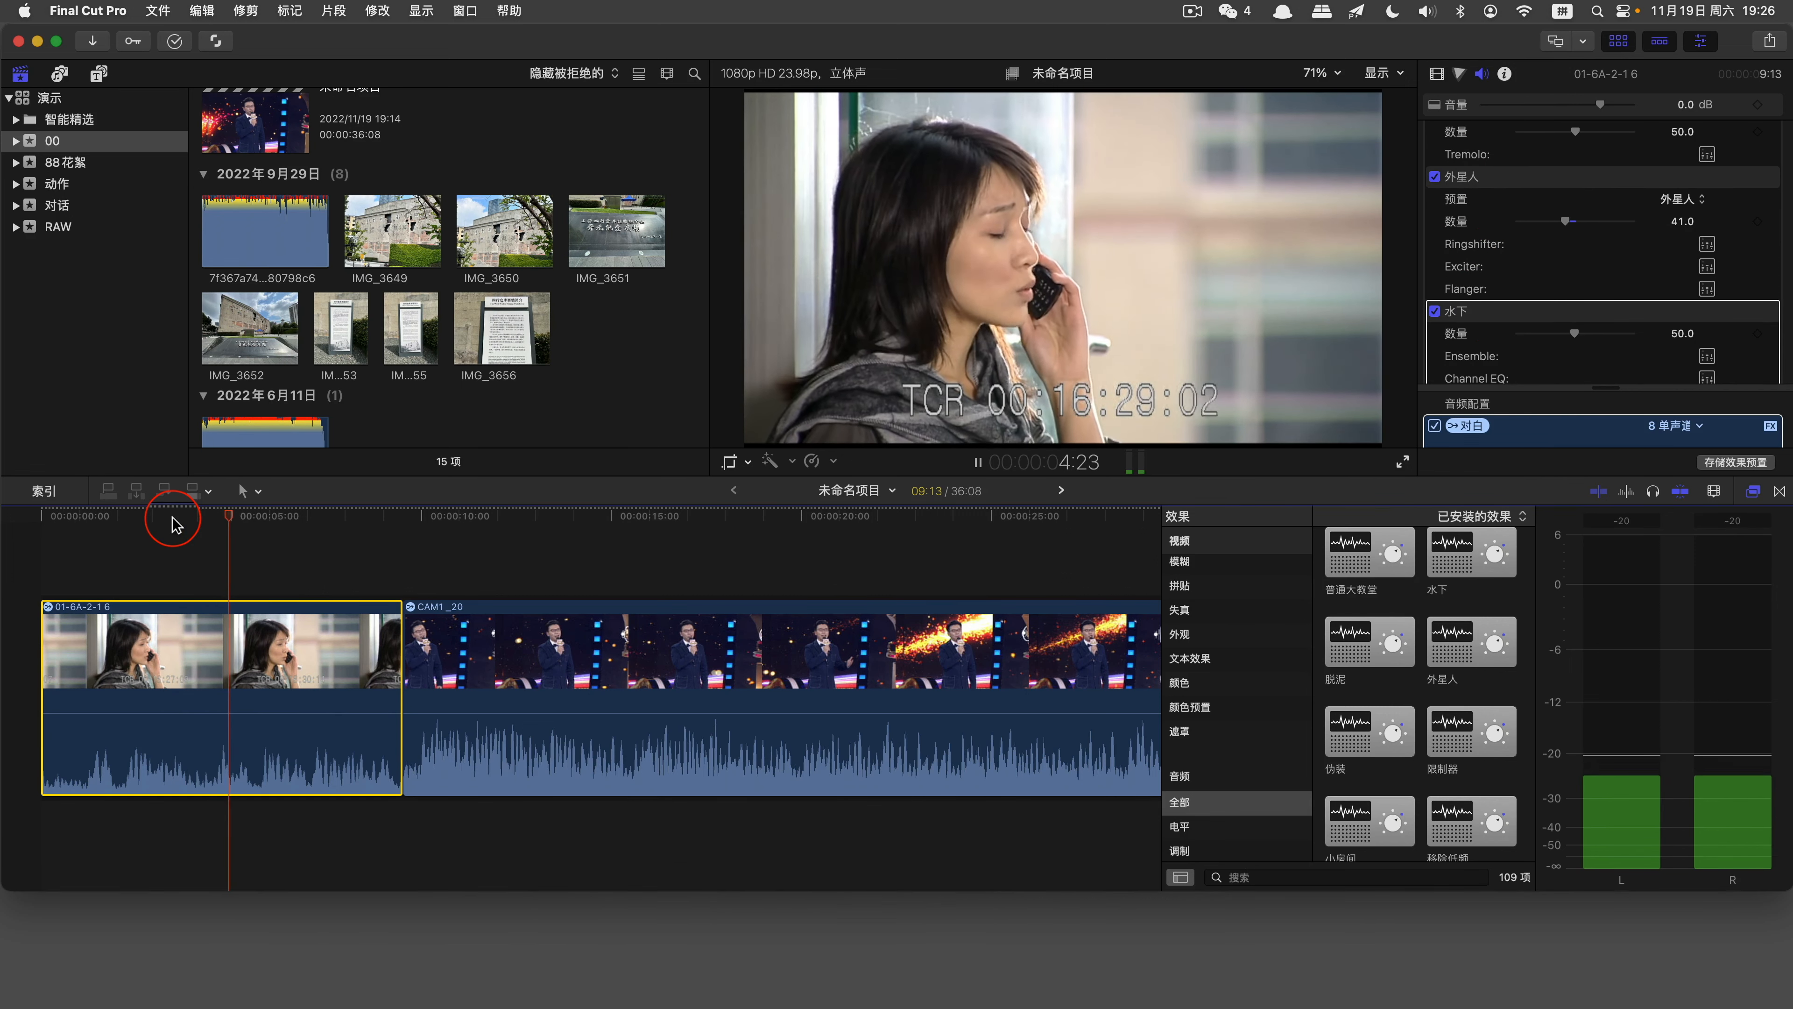
{"action": "key", "text": "space"}
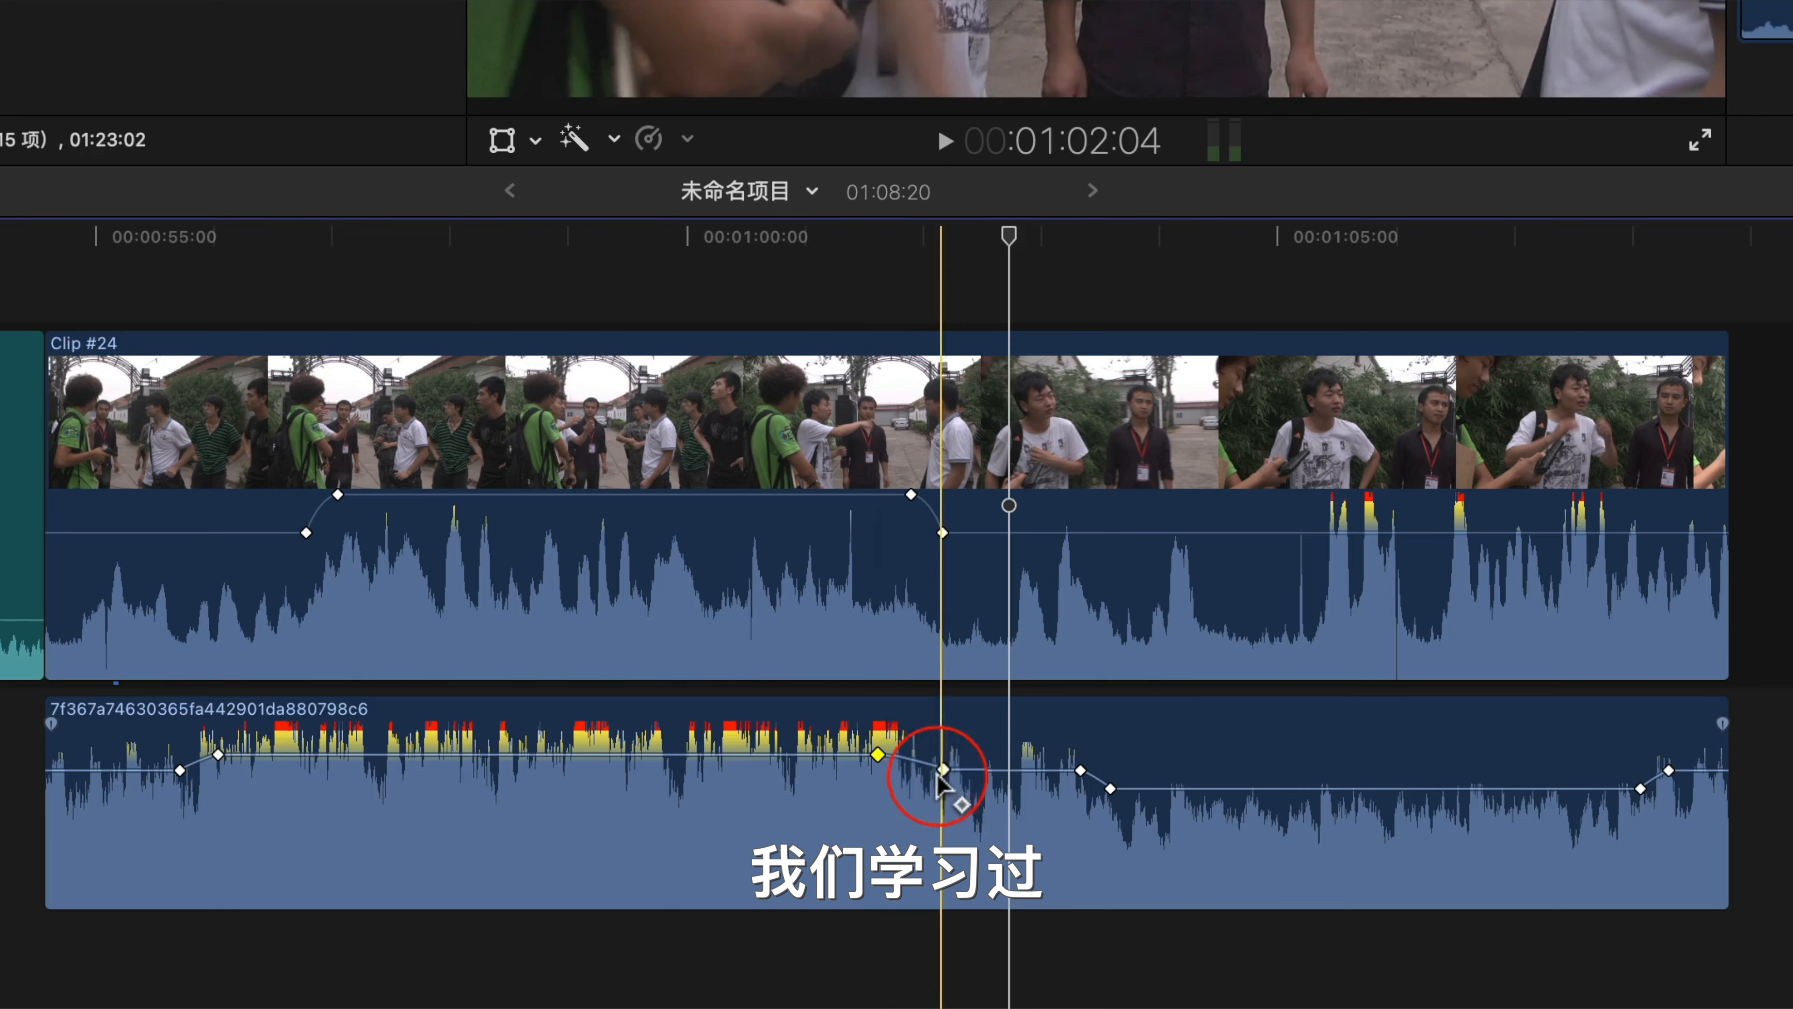
Step: Reshape the lower audio clip's volume fade by lowering the keyframe after the loud section, moving the preceding one earlier and adjusting the following keyframes
{"action": "left_click_drag", "start_coordinate": [944, 769], "coordinate": [942, 812]}
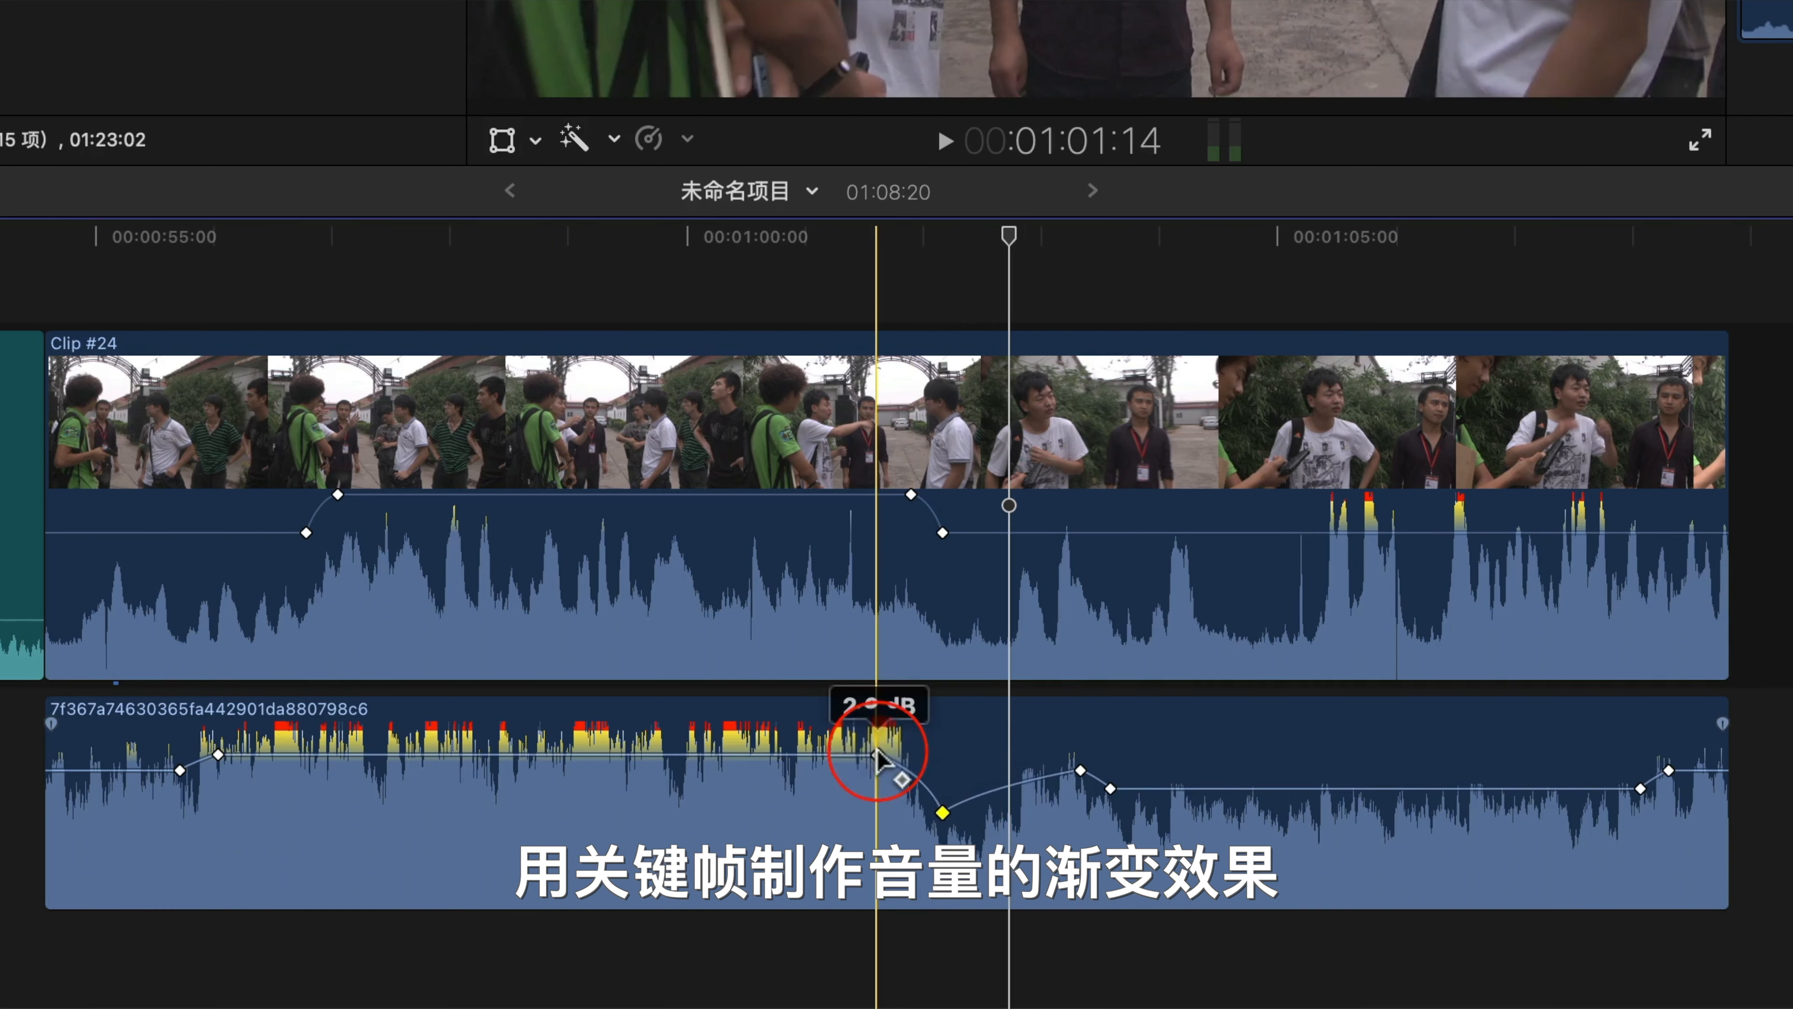
{"action": "left_click_drag", "start_coordinate": [878, 754], "coordinate": [777, 757]}
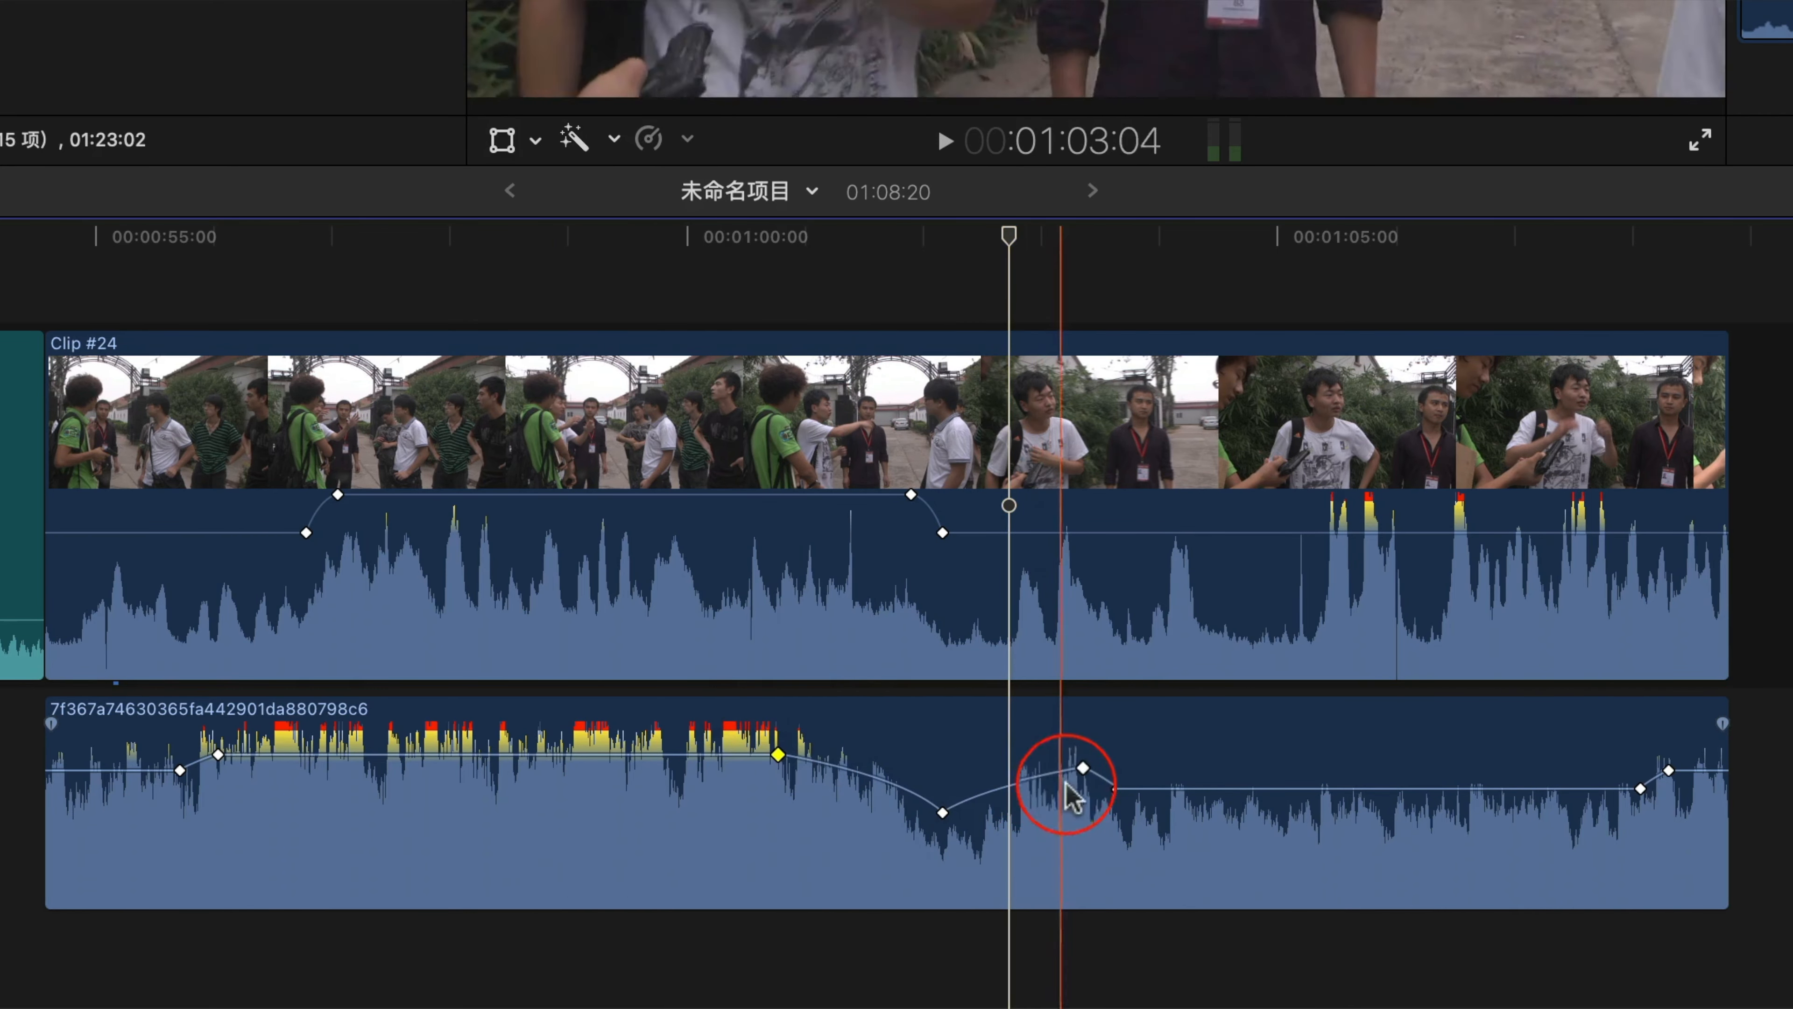
{"action": "mouse_move", "coordinate": [1111, 787]}
{"action": "left_mouse_down"}
{"action": "mouse_move", "coordinate": [1234, 787]}
{"action": "mouse_move", "coordinate": [1082, 770]}
{"action": "mouse_move", "coordinate": [1123, 774]}
{"action": "left_mouse_up"}
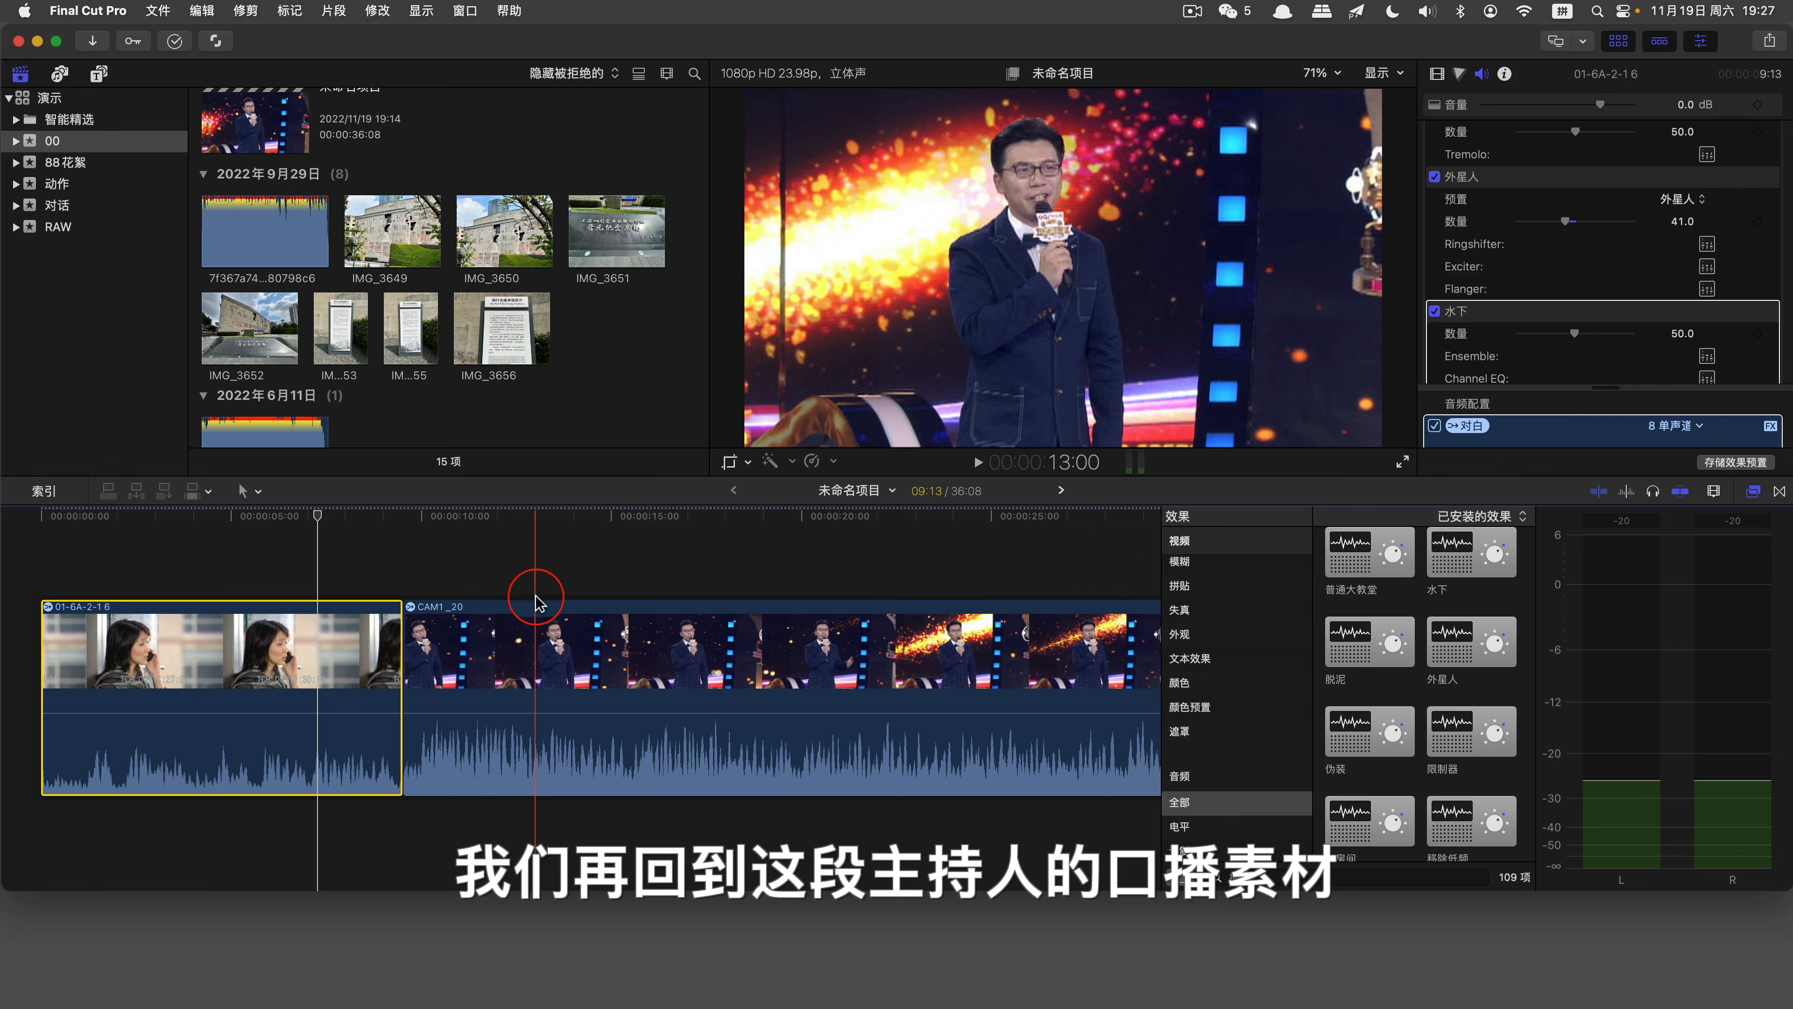
Step: Show the audio animation of clip CAM1_20 and disable its 震音, 外星人 and 水下 effects there
{"action": "right_click", "coordinate": [625, 601]}
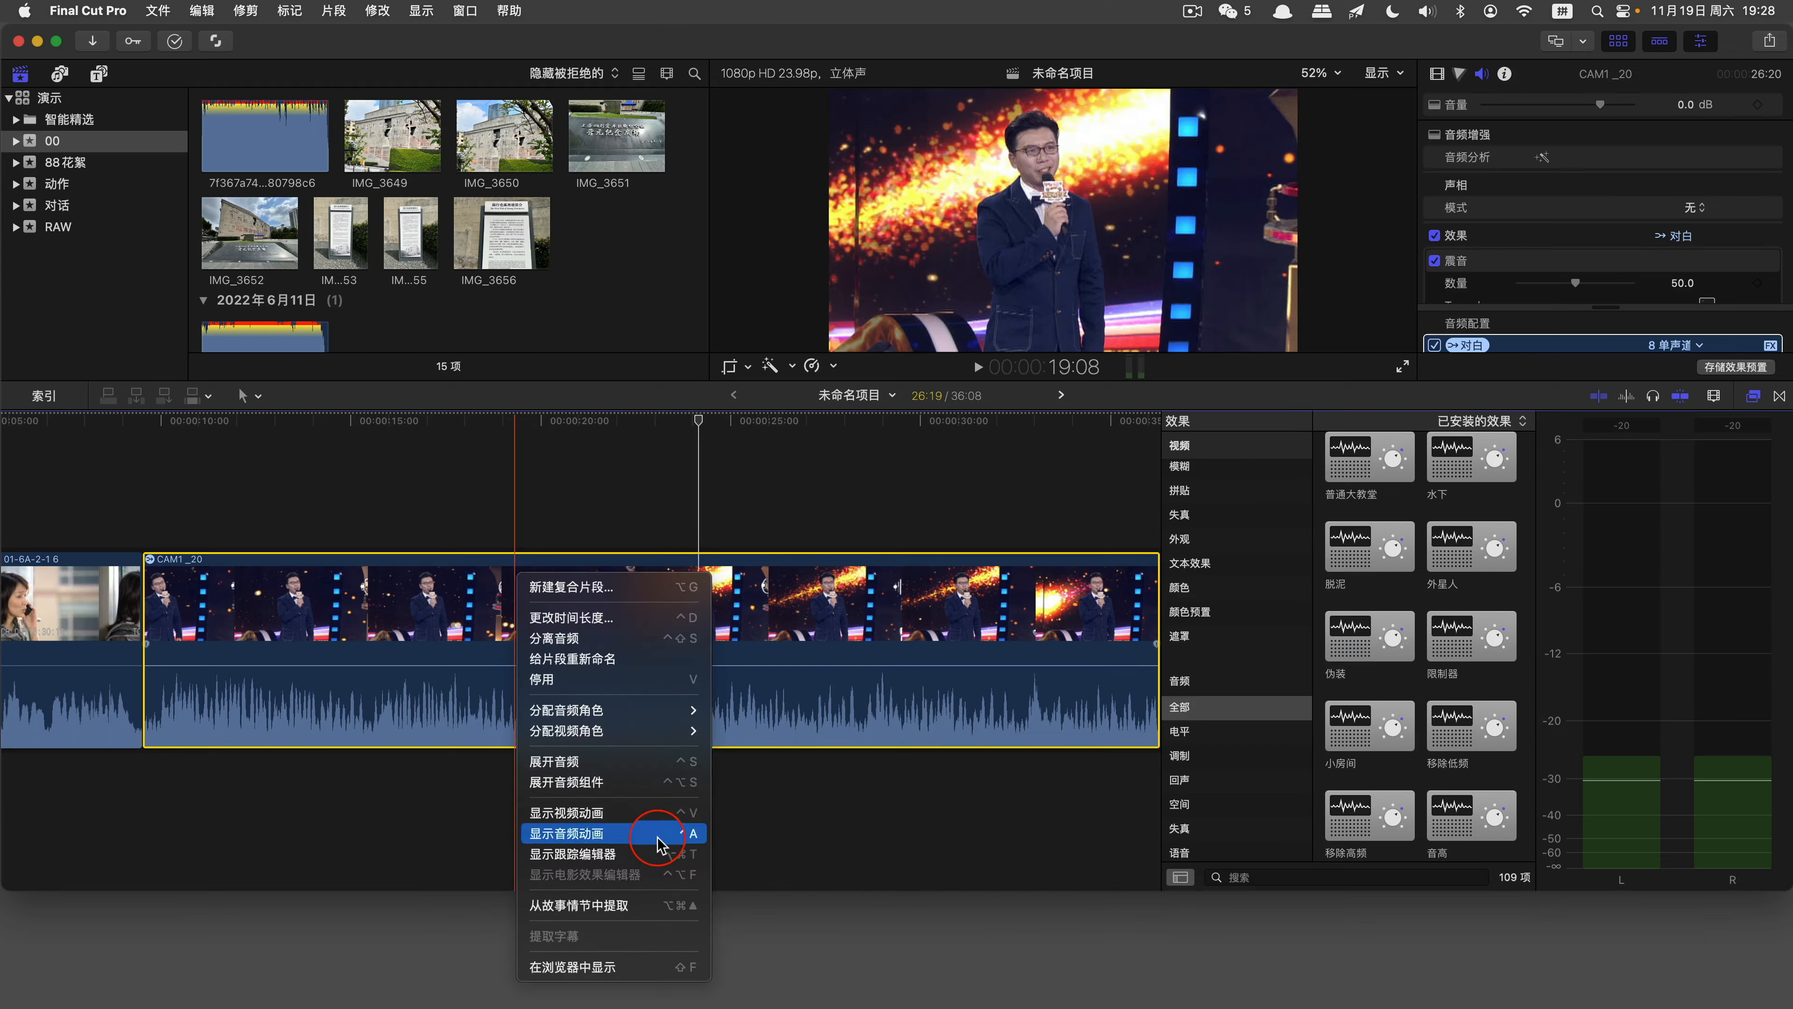
{"action": "left_click", "coordinate": [888, 777]}
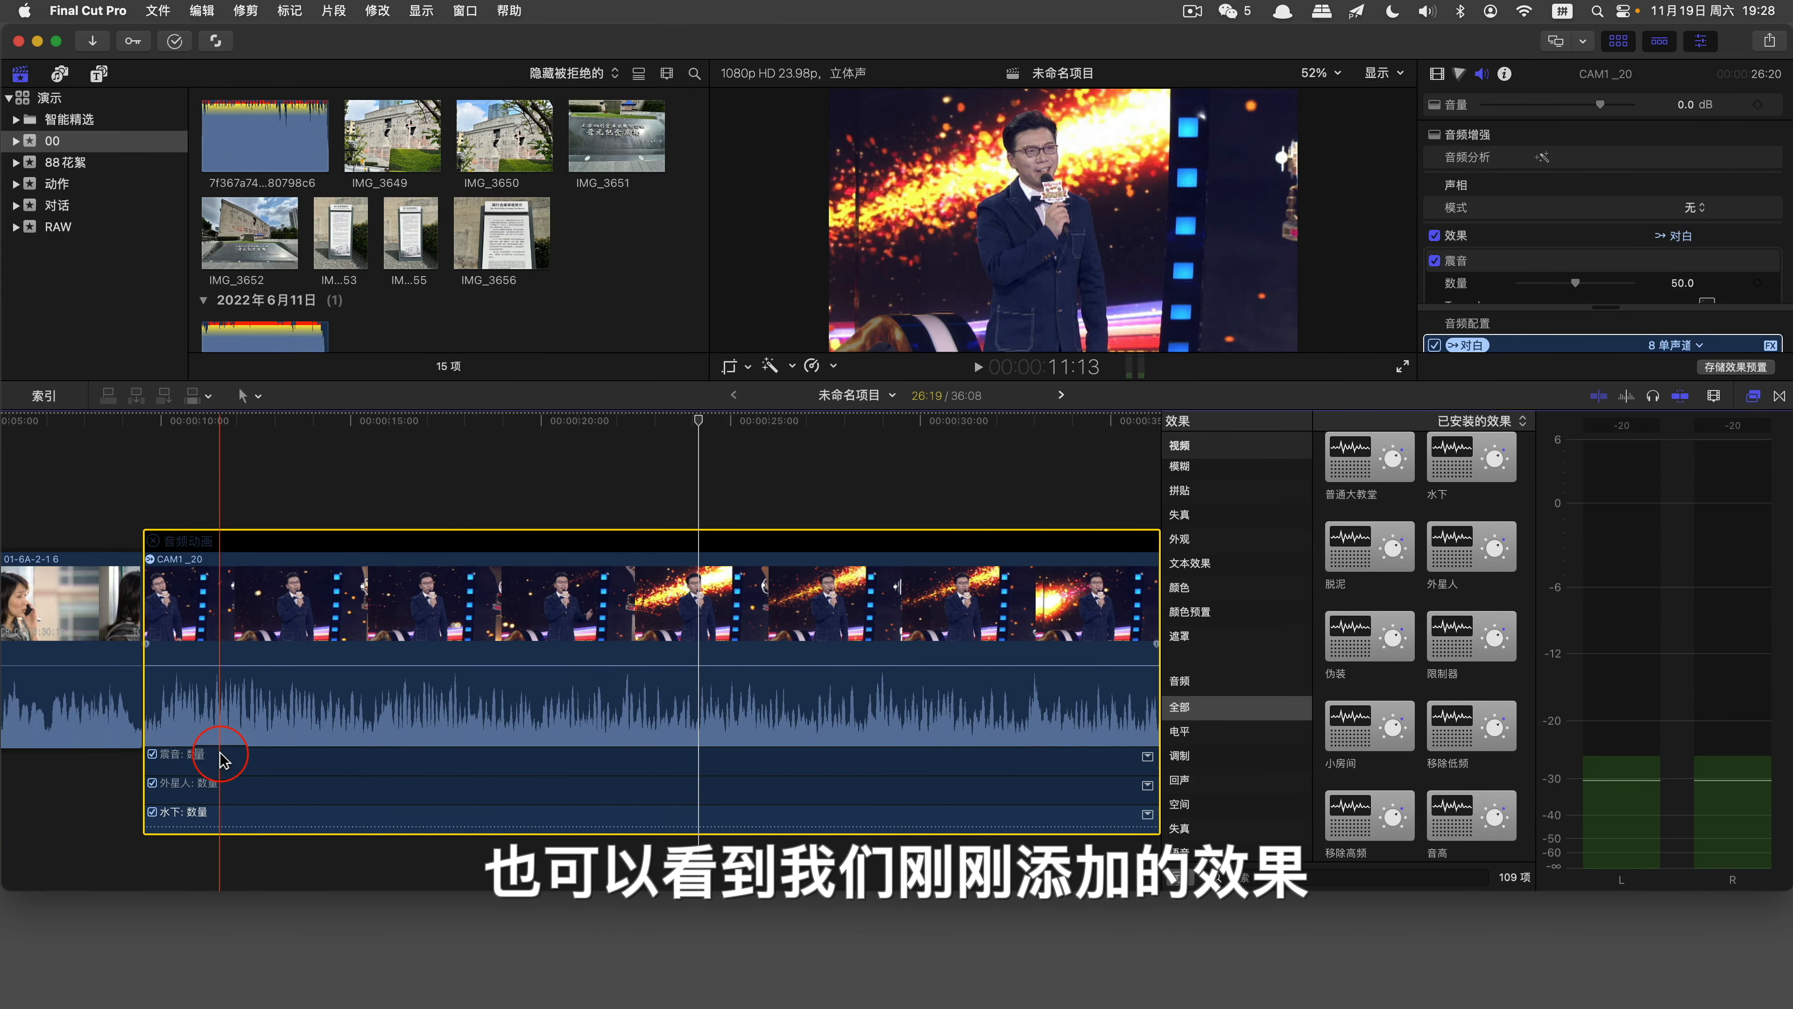
{"action": "left_click", "coordinate": [152, 754]}
{"action": "left_click", "coordinate": [152, 783]}
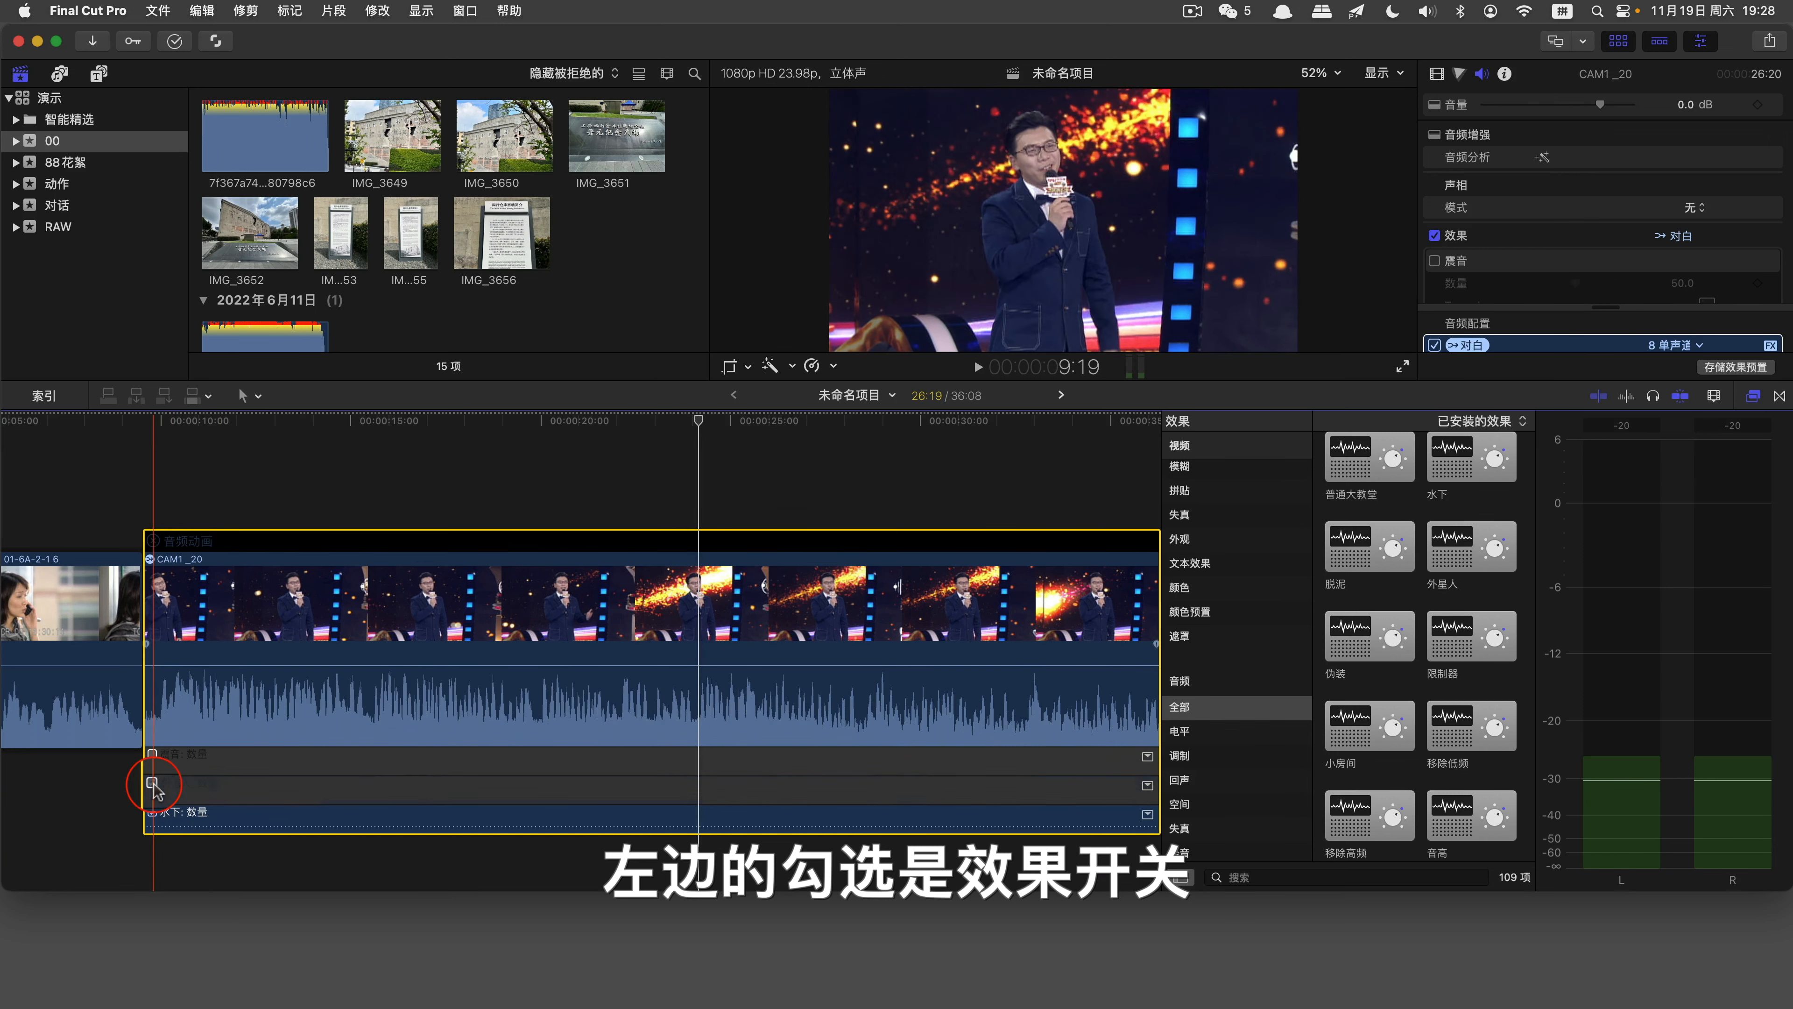
{"action": "left_click", "coordinate": [151, 811]}
Step: Delete the disabled 水下, 外星人 and 震音 effects from clip CAM1_20 in its audio animation
{"action": "left_click", "coordinate": [183, 791]}
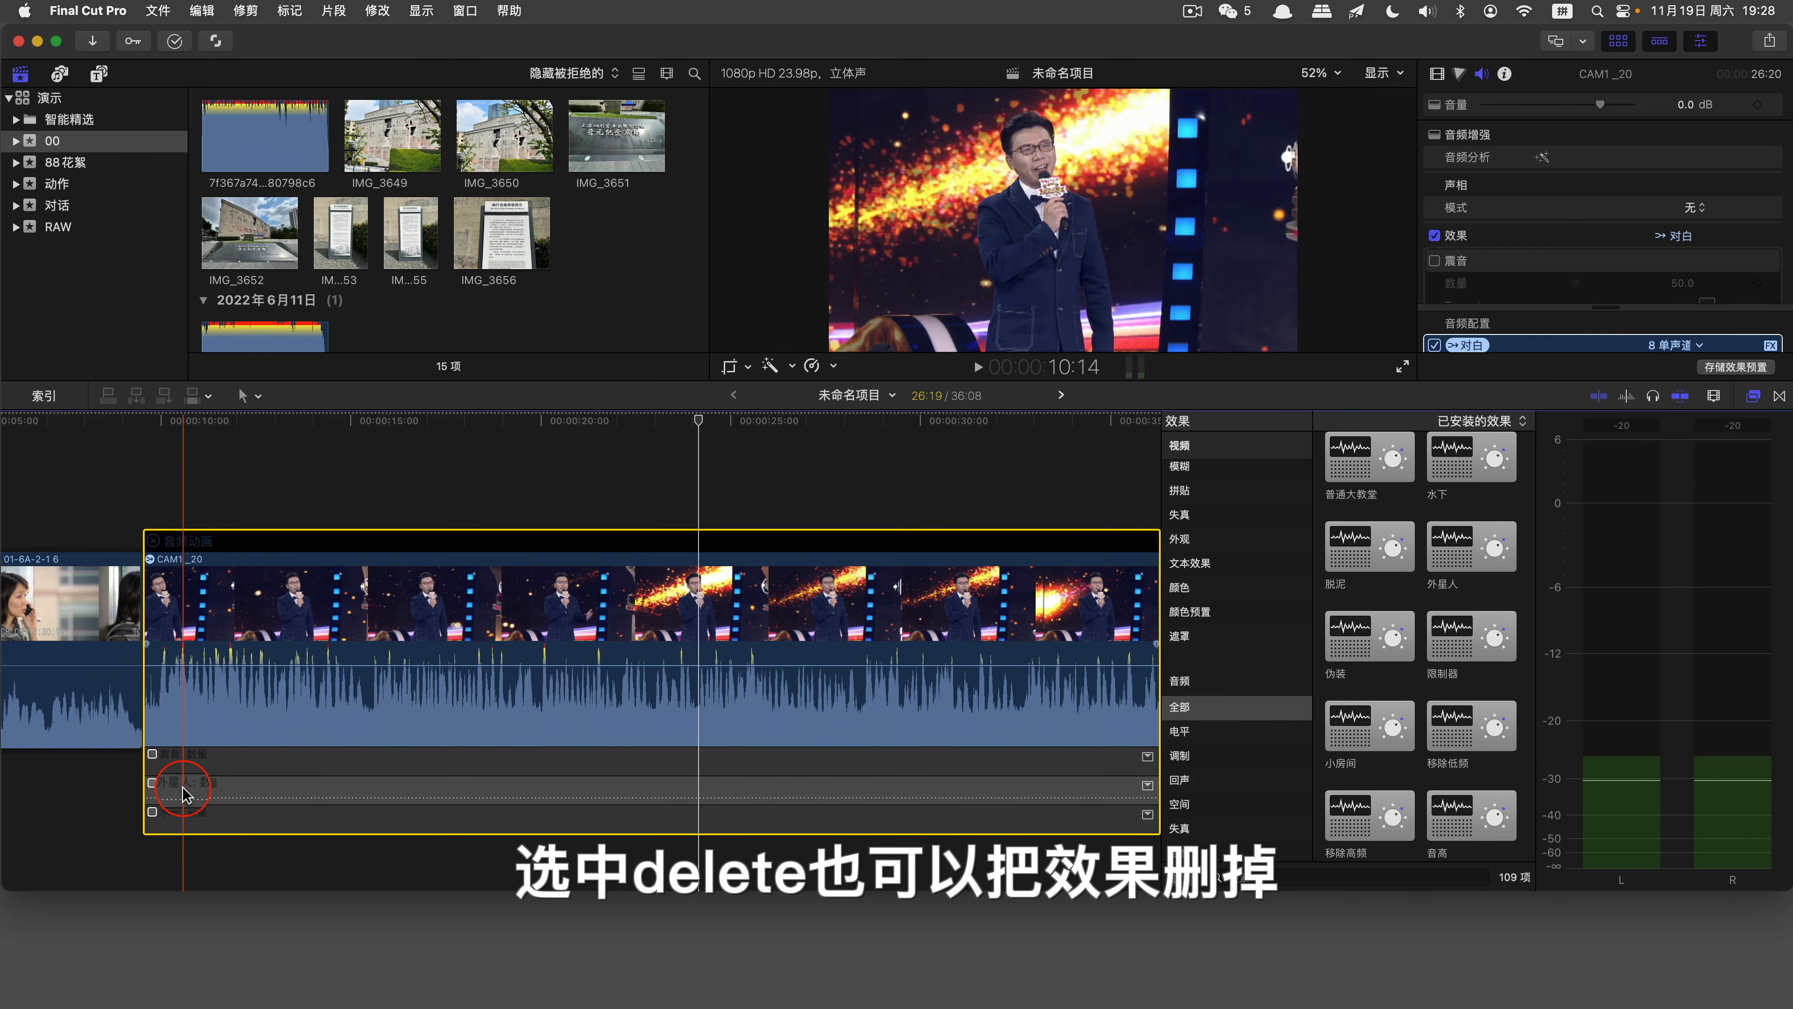
{"action": "key", "text": "Delete"}
{"action": "left_click", "coordinate": [183, 788]}
{"action": "key", "text": "Delete"}
{"action": "left_click", "coordinate": [178, 757]}
{"action": "key", "text": "Delete"}
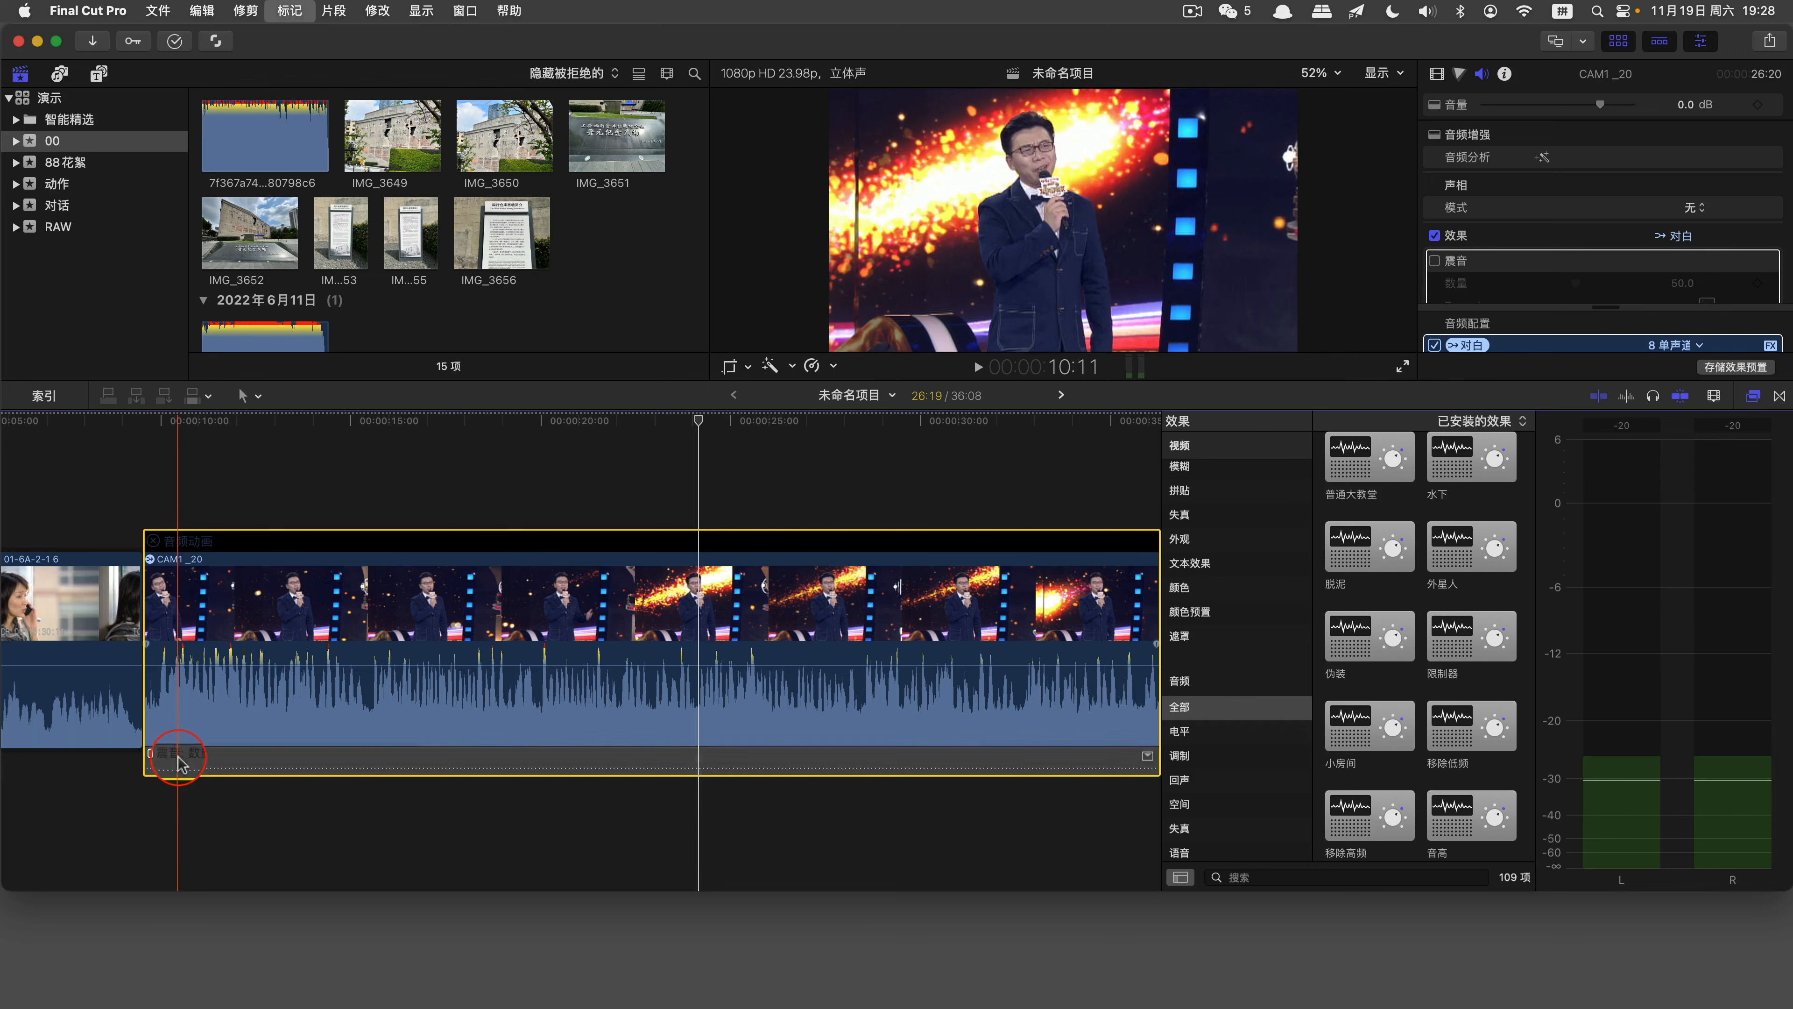
Step: Apply the 大房间 audio effect to clip CAM1_20 and expand its amount track in the audio animation
{"action": "scroll", "coordinate": [1404, 671], "scroll_direction": "up", "scroll_amount": 10}
{"action": "left_click_drag", "start_coordinate": [1369, 675], "coordinate": [722, 660]}
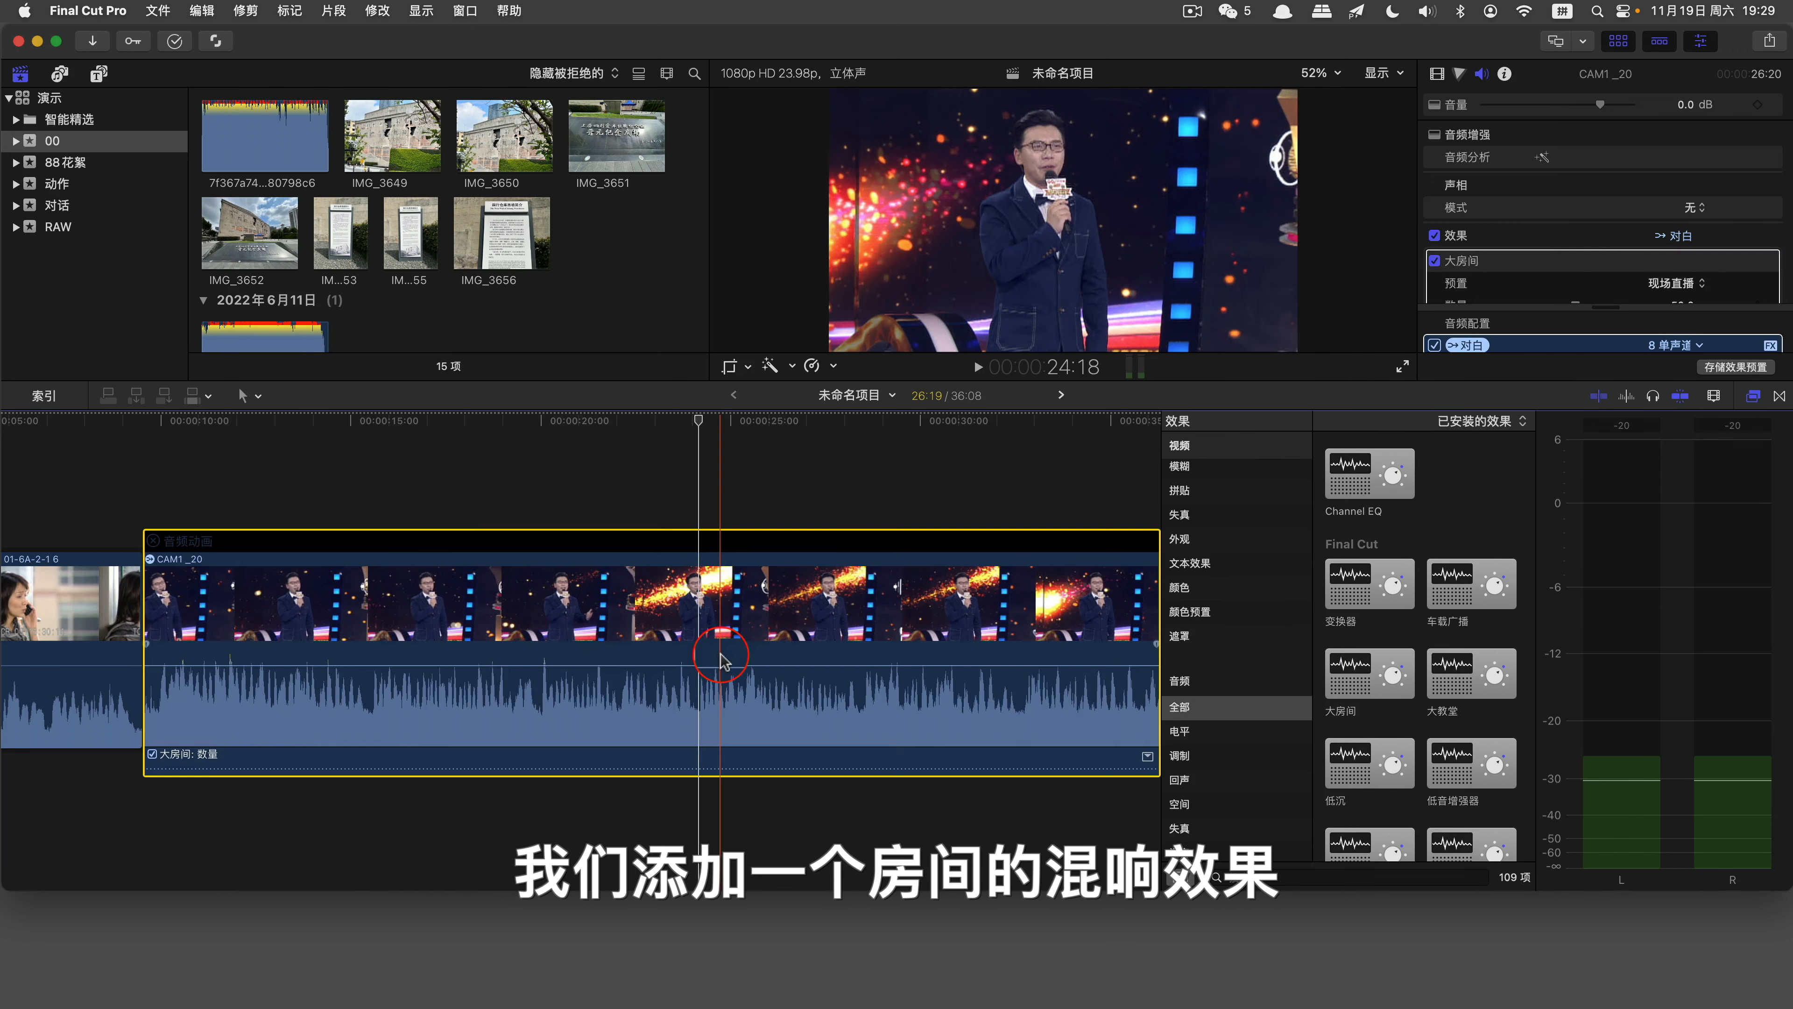
{"action": "left_click", "coordinate": [1148, 755]}
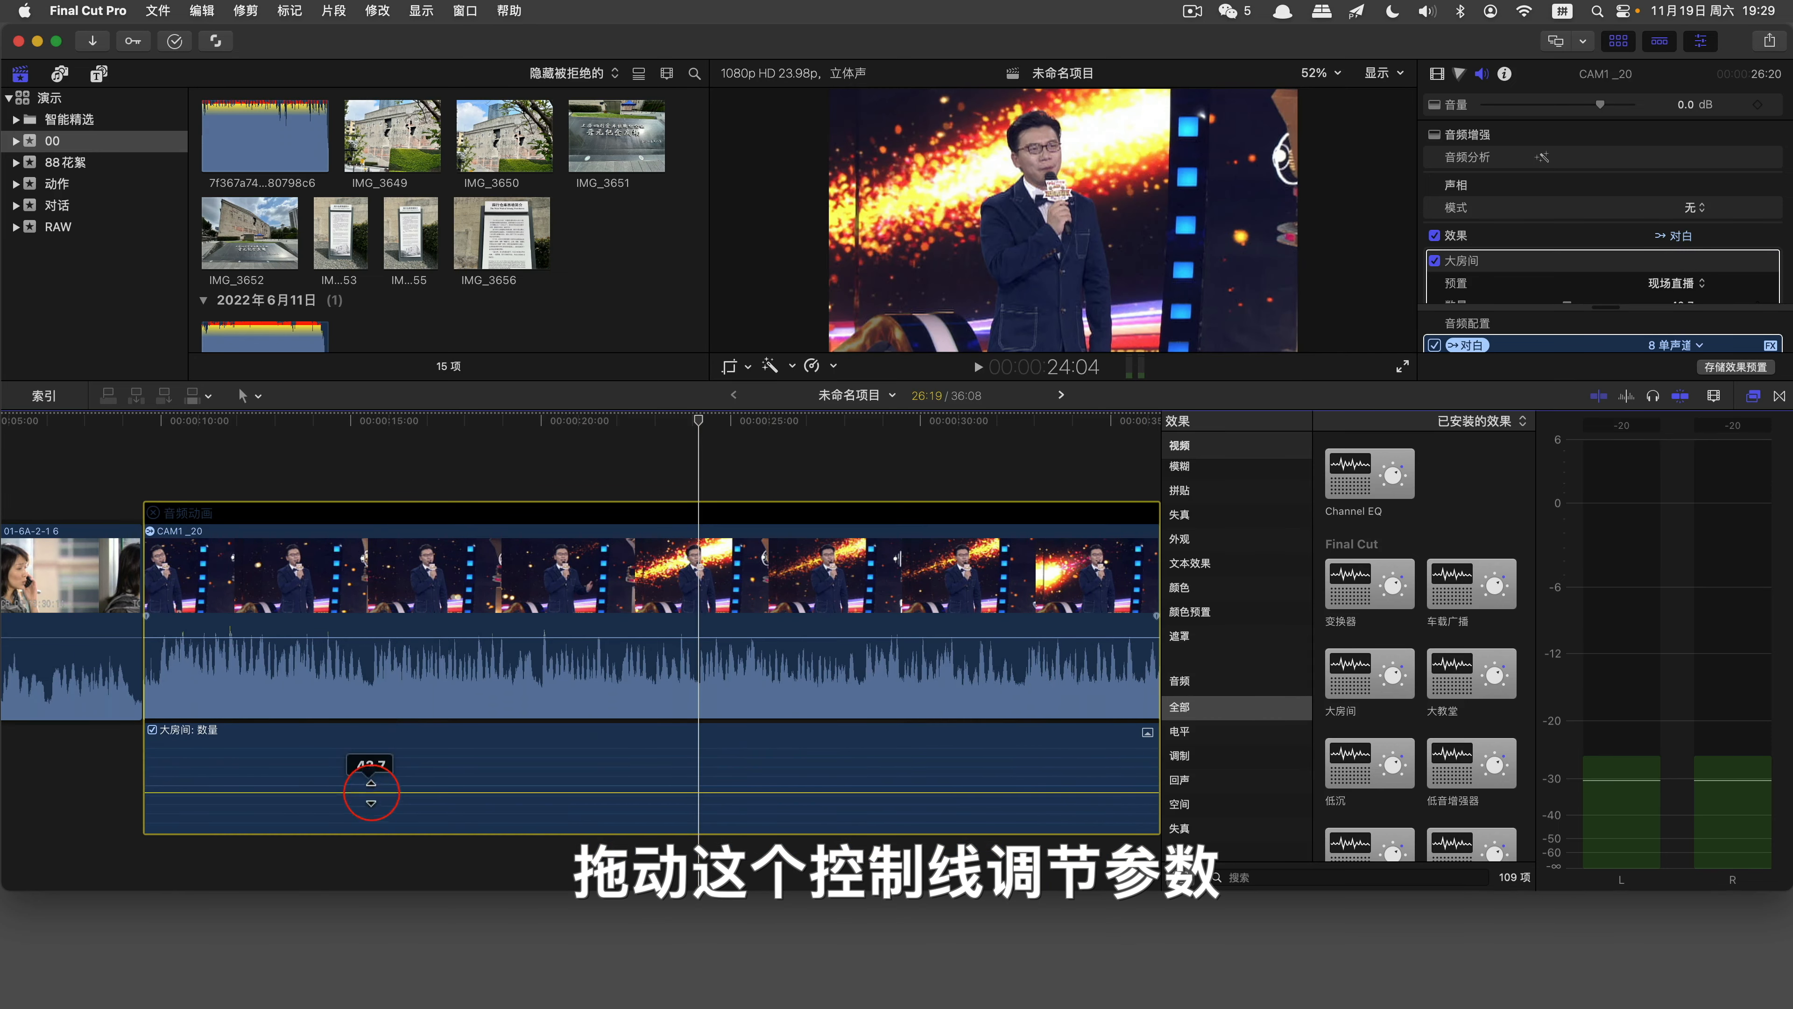
Step: Raise the 大房间 amount line to 98.4 and play the clip to hear the reverb
{"action": "left_click_drag", "start_coordinate": [371, 781], "coordinate": [231, 740]}
{"action": "key", "text": "space"}
{"action": "key", "text": "space"}
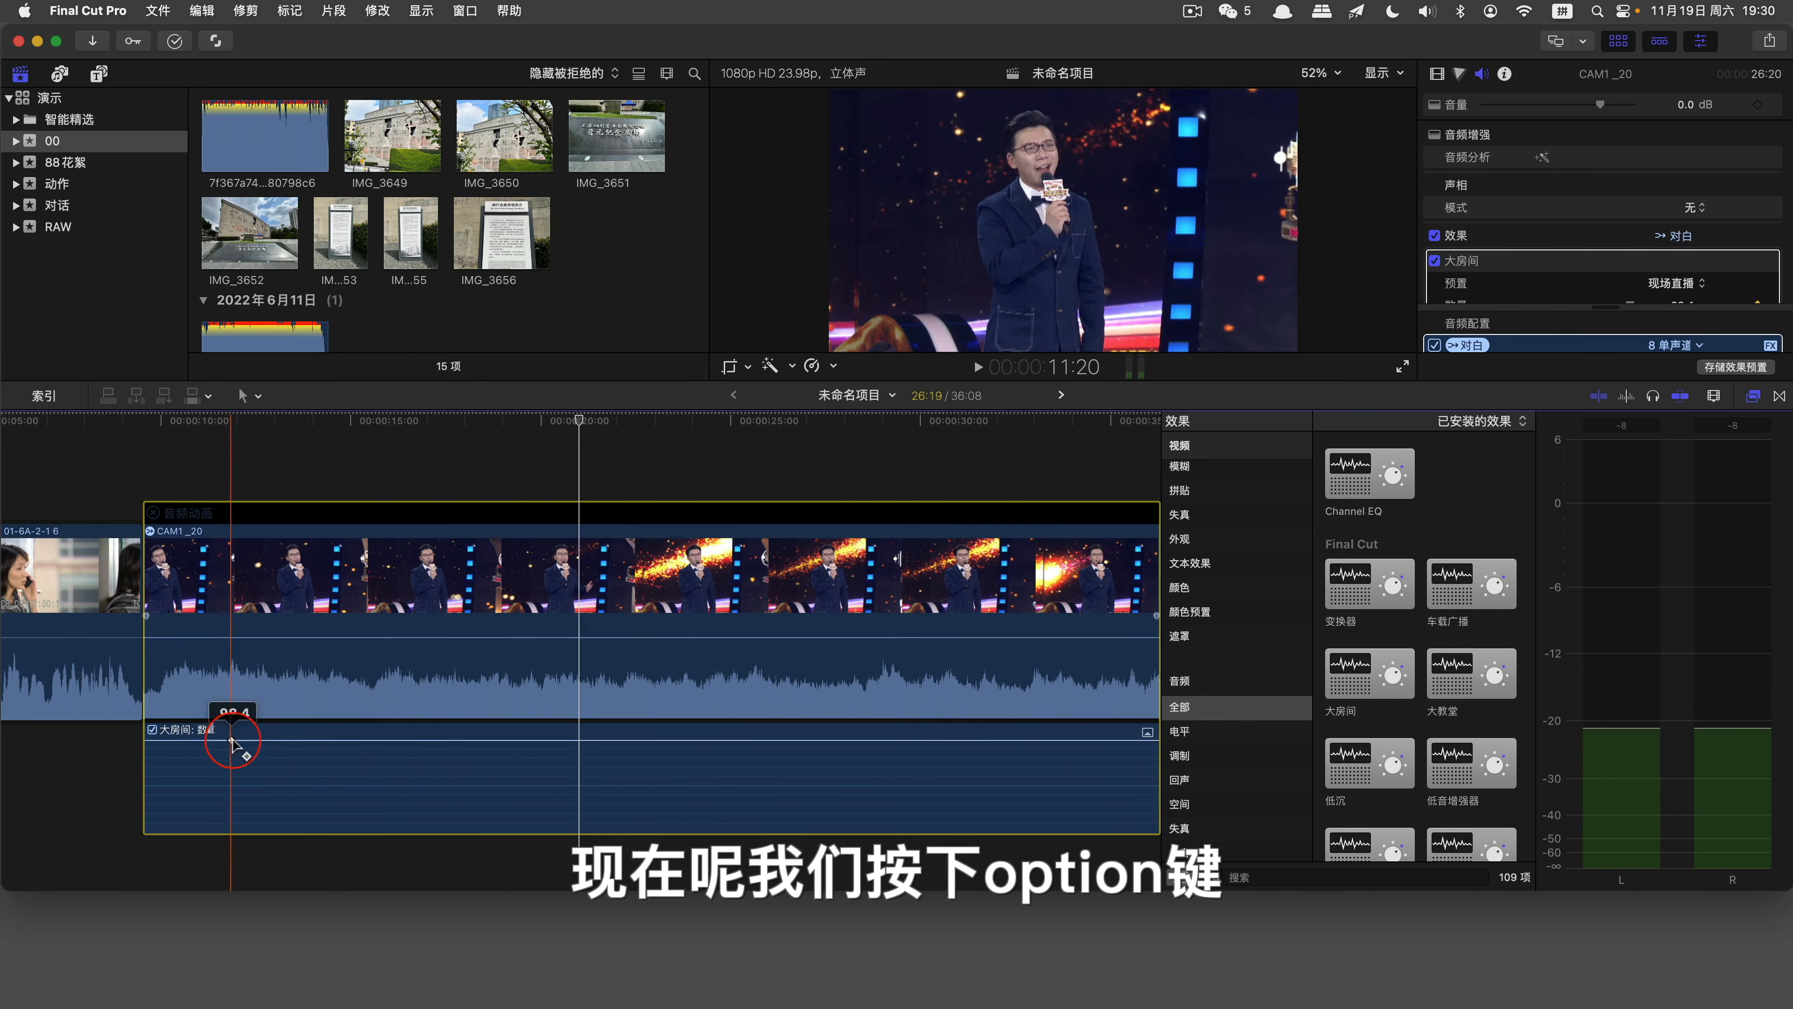
Step: Keyframe the 大房间 amount at about 12 and 15 seconds, lower the first keyframe to the minimum, and play the clip from its start
{"action": "left_click", "coordinate": [344, 740], "text": "alt"}
{"action": "left_click_drag", "start_coordinate": [233, 741], "coordinate": [225, 816]}
{"action": "left_click", "coordinate": [154, 422]}
{"action": "key", "text": "space"}
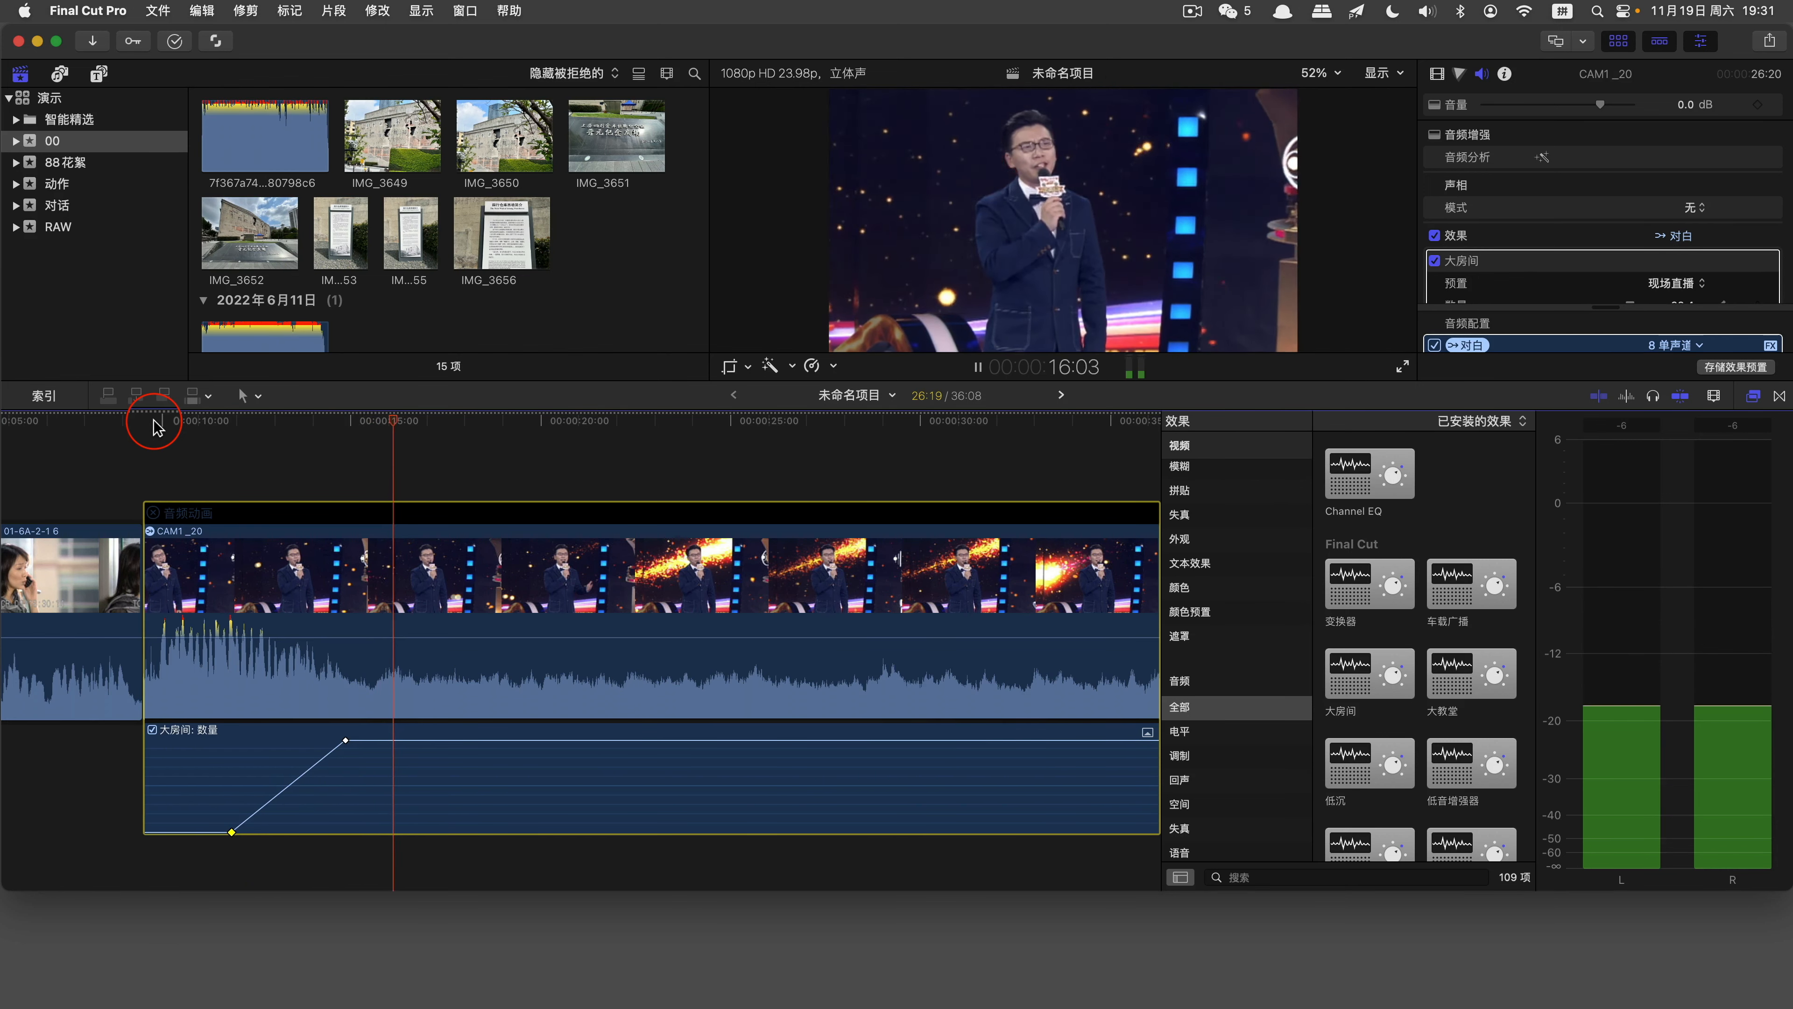
{"action": "key", "text": "space"}
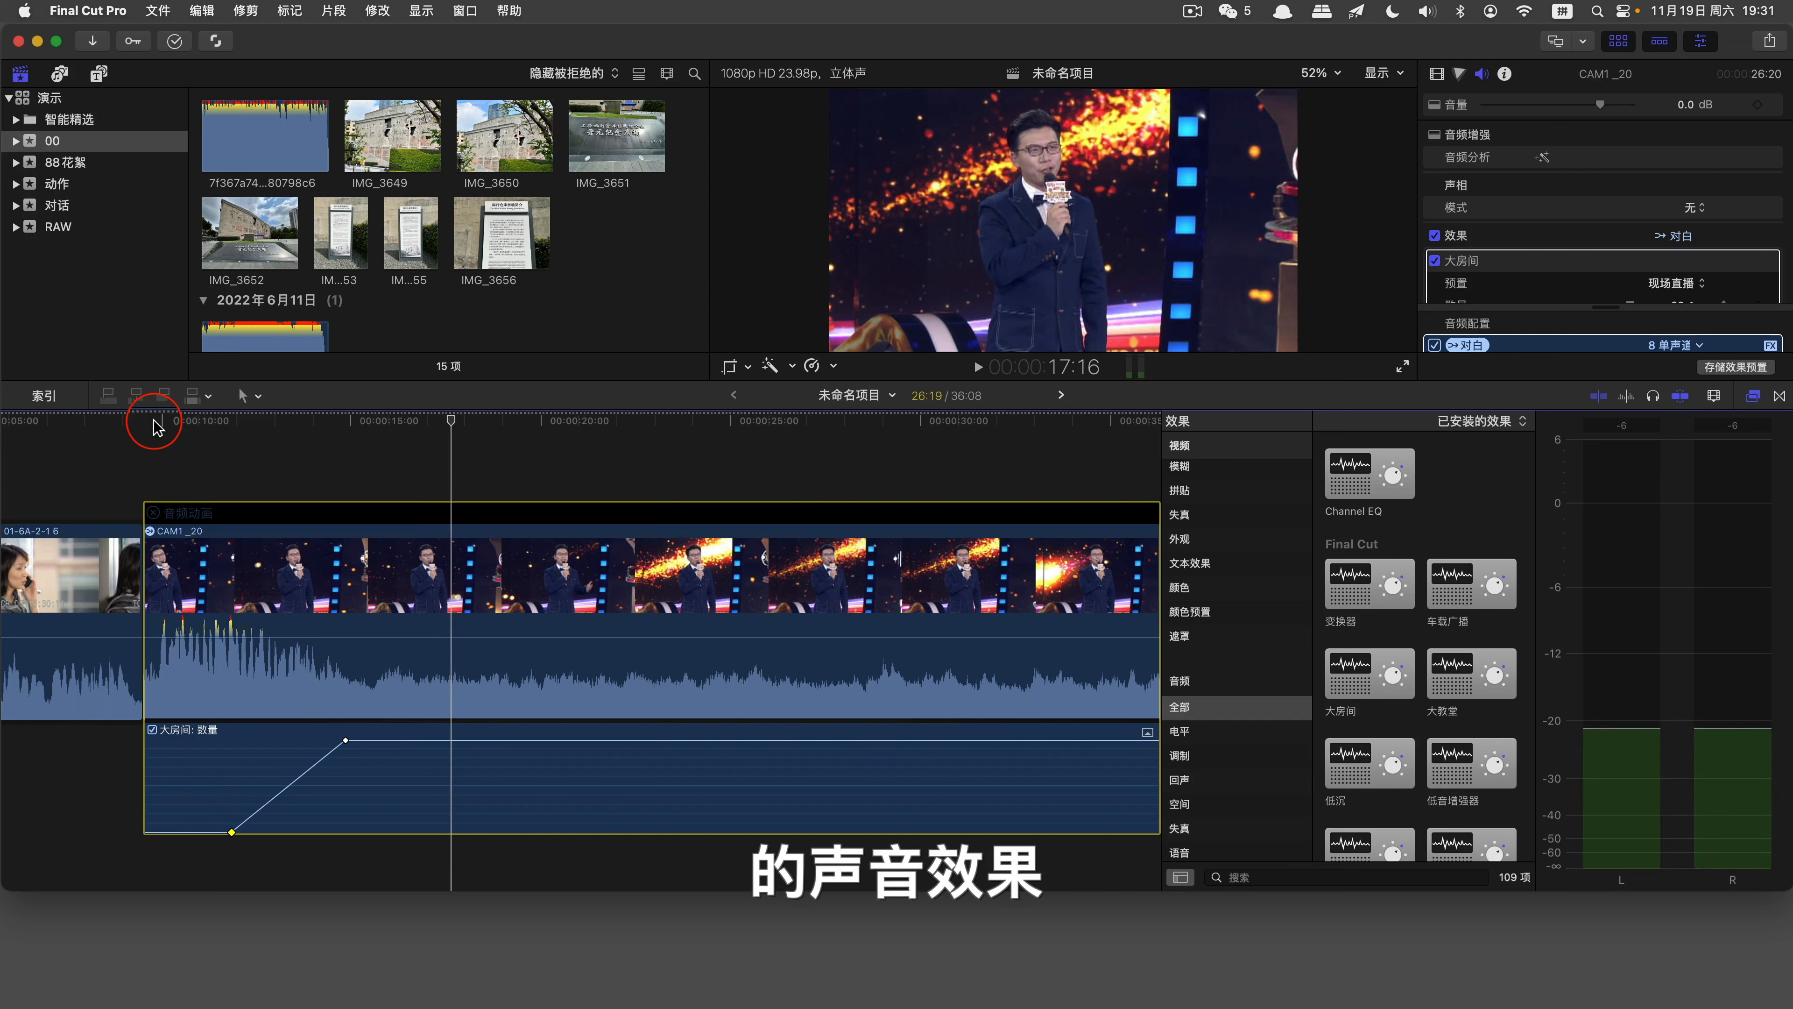
Step: Show the 大房间 effect's settings for clip CAM1_20 and open its advanced AUMatrixReverb parameters
{"action": "left_click", "coordinate": [450, 699]}
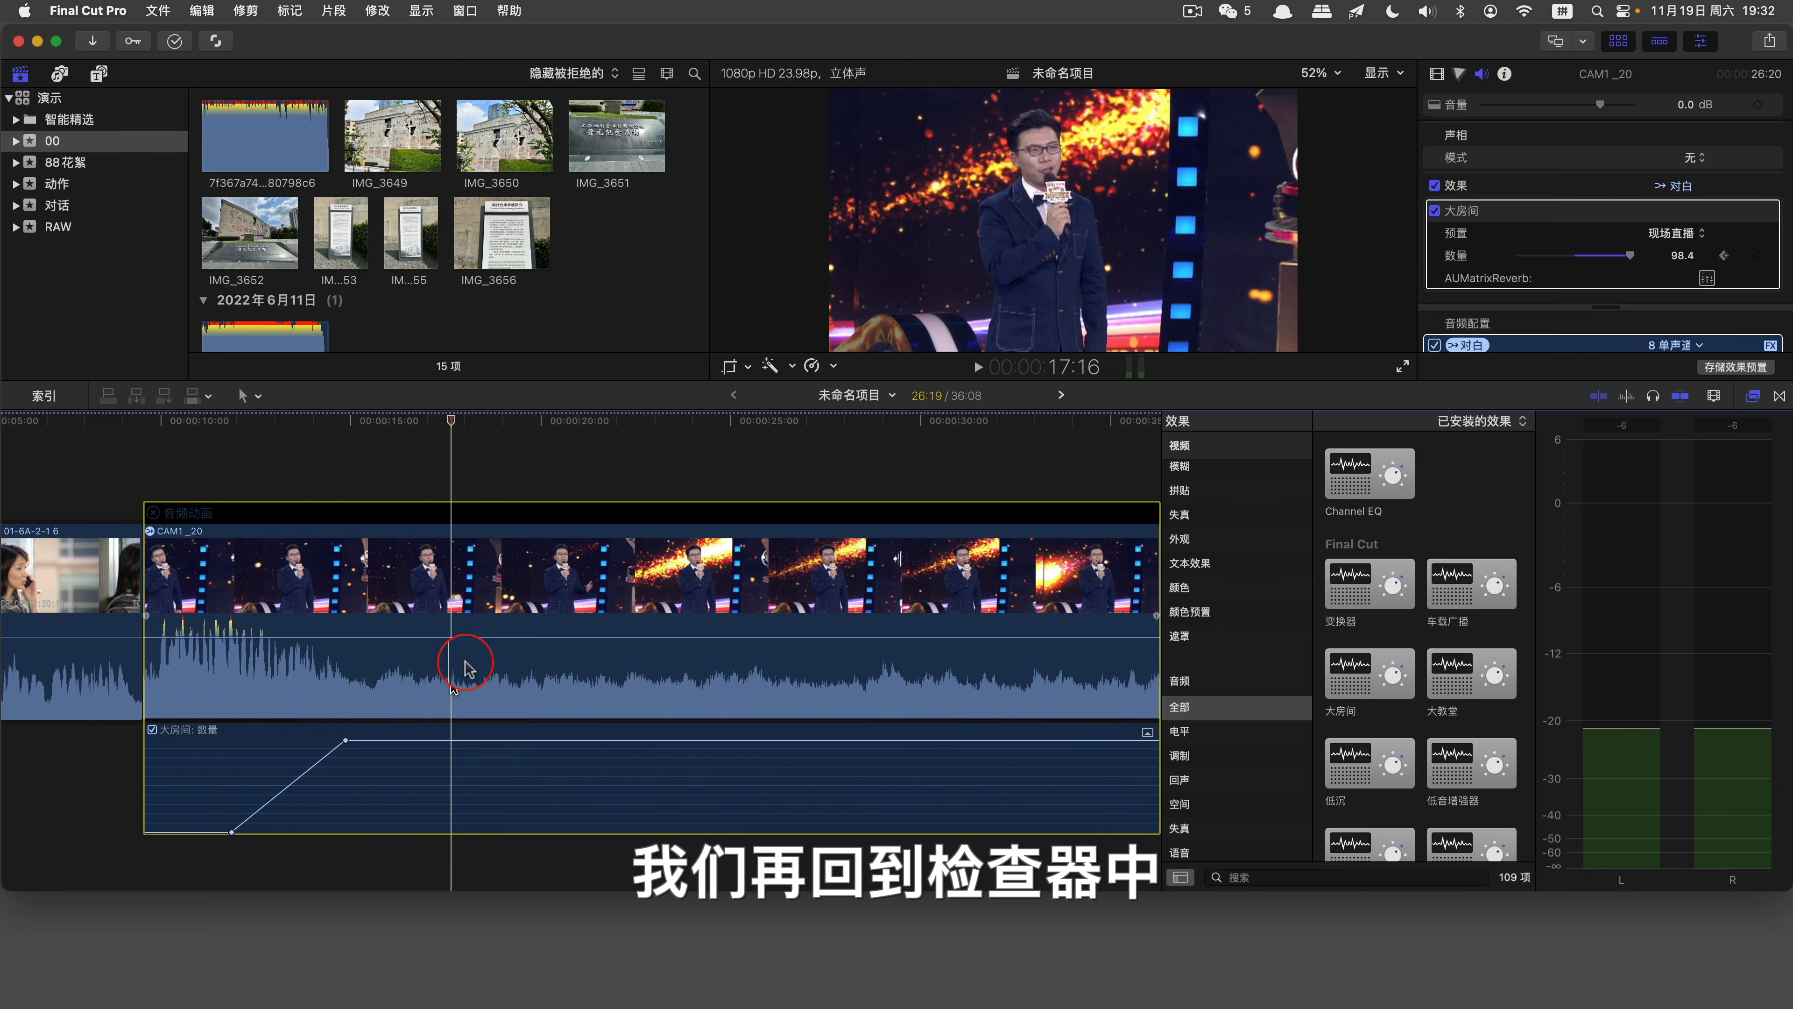
{"action": "left_click", "coordinate": [1497, 255]}
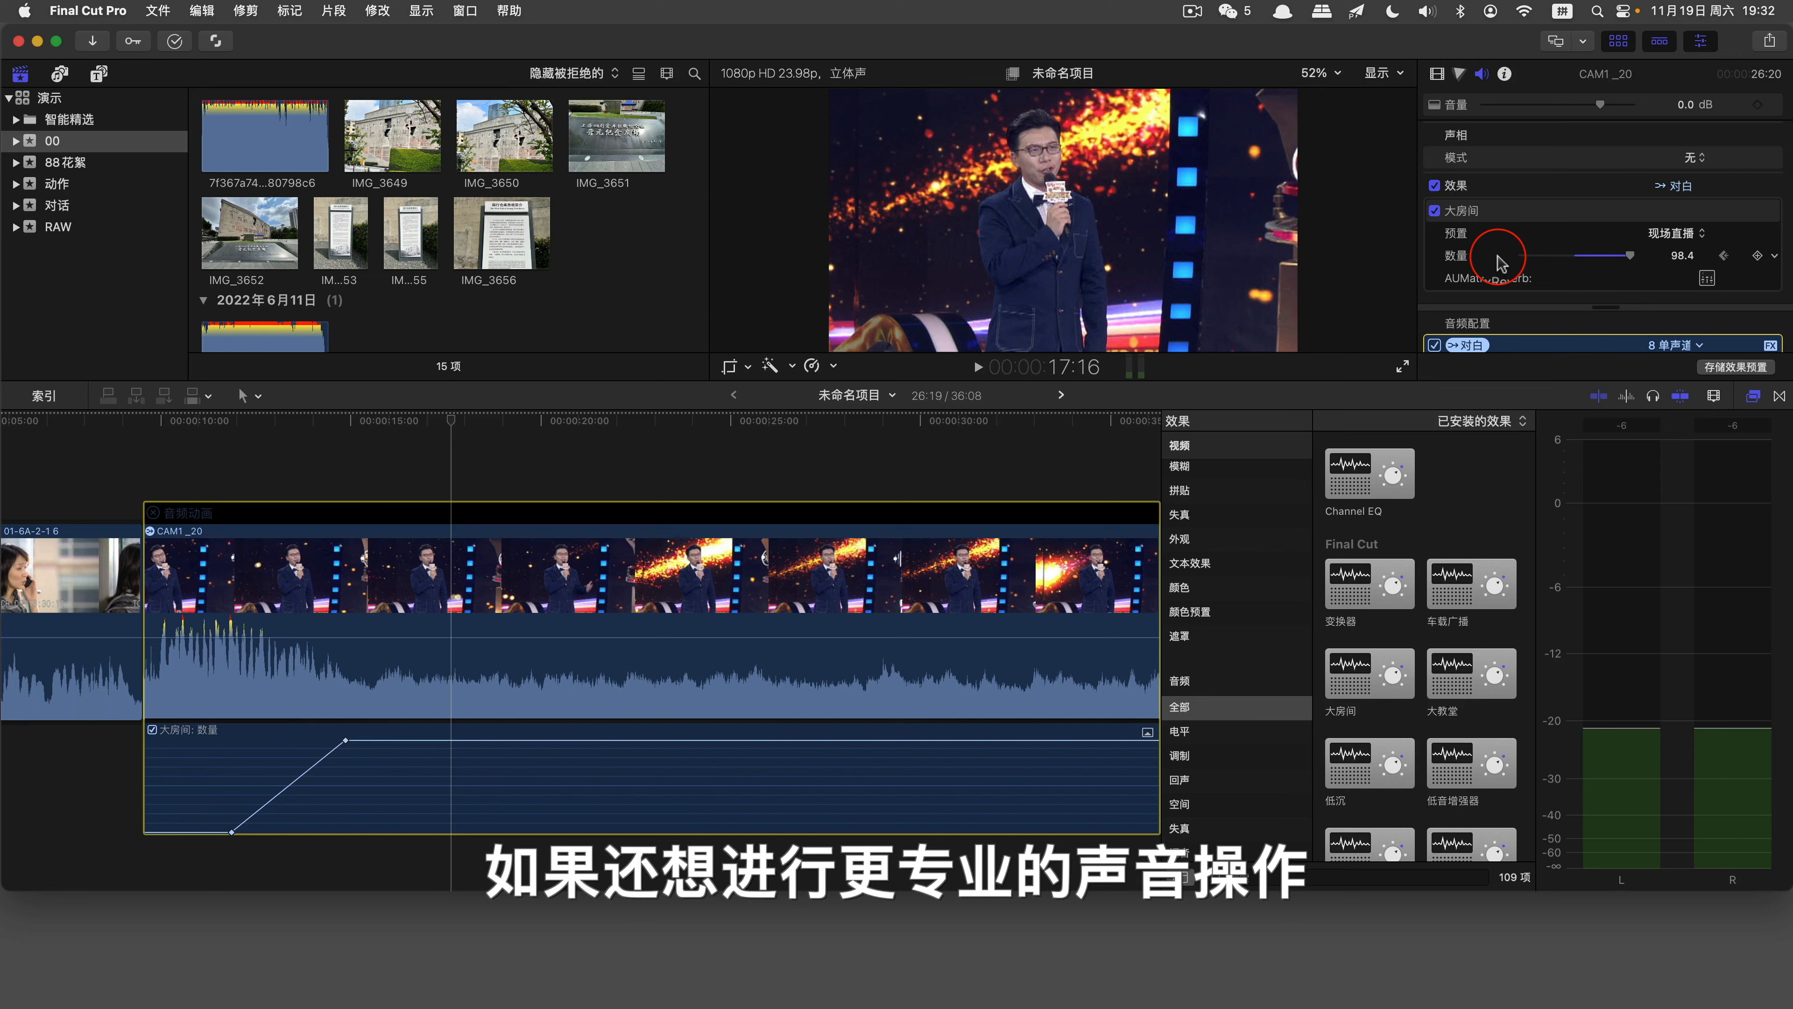
{"action": "left_click", "coordinate": [1707, 278]}
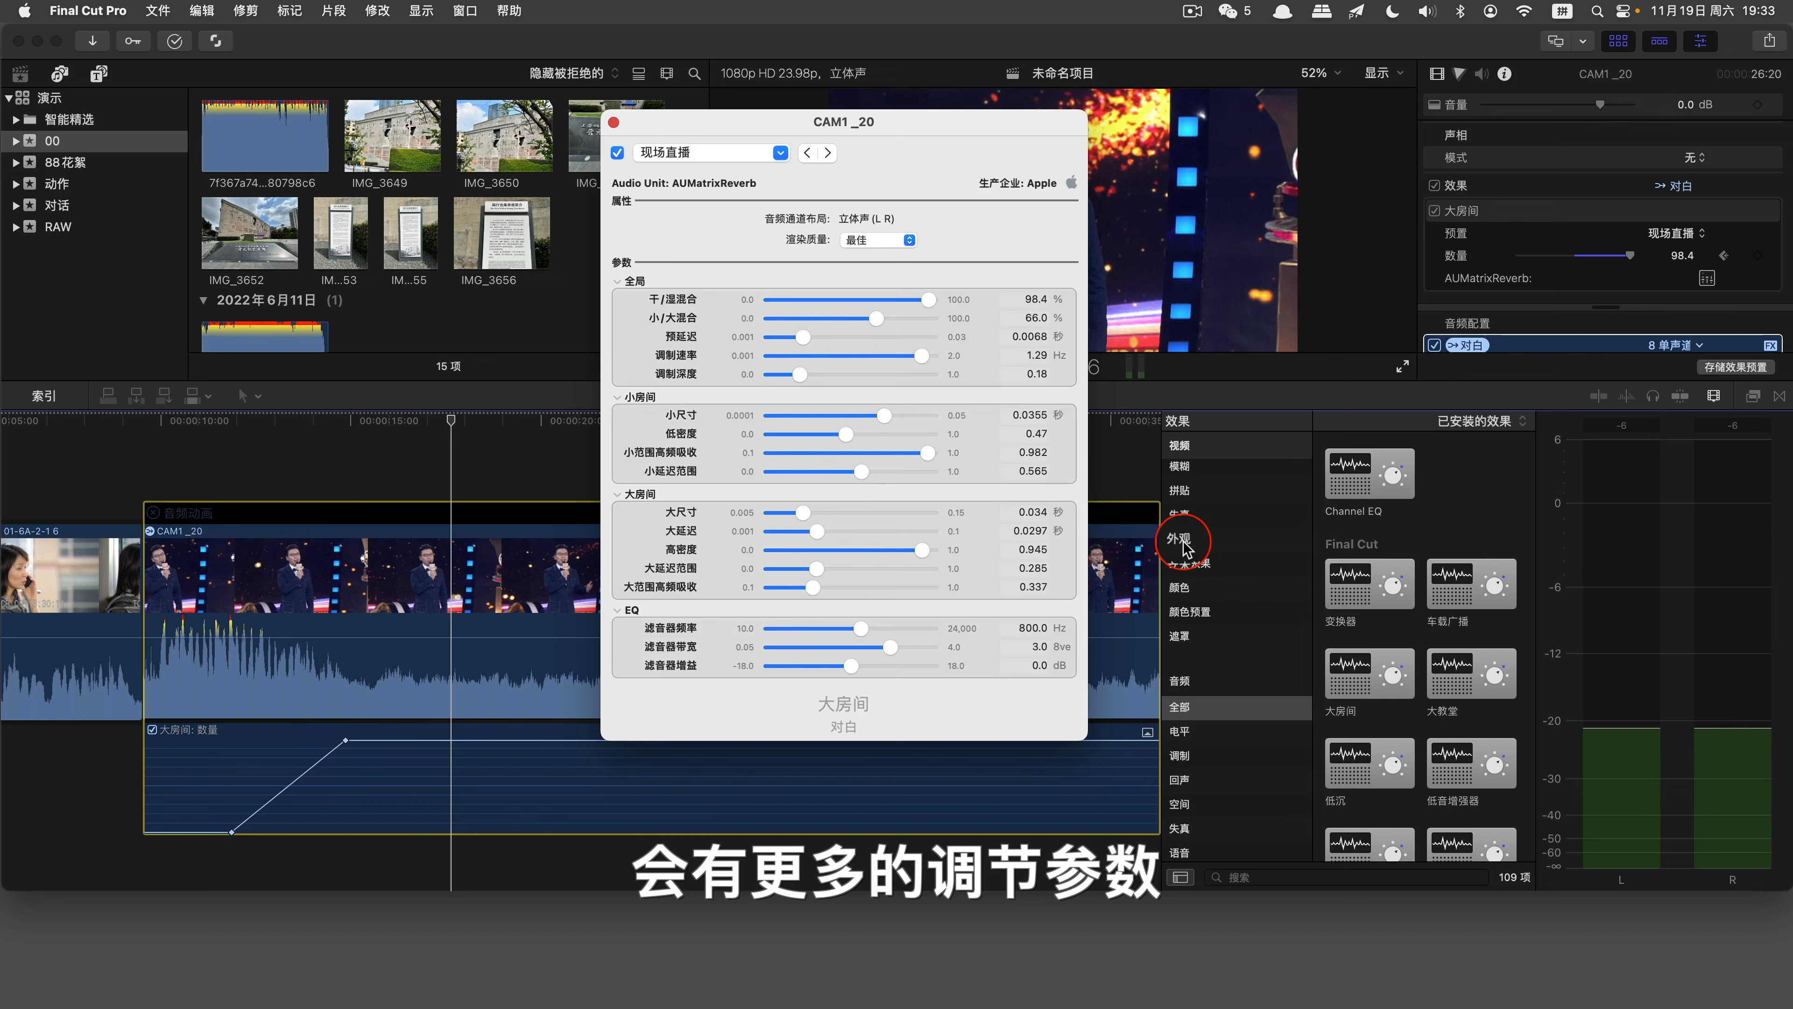